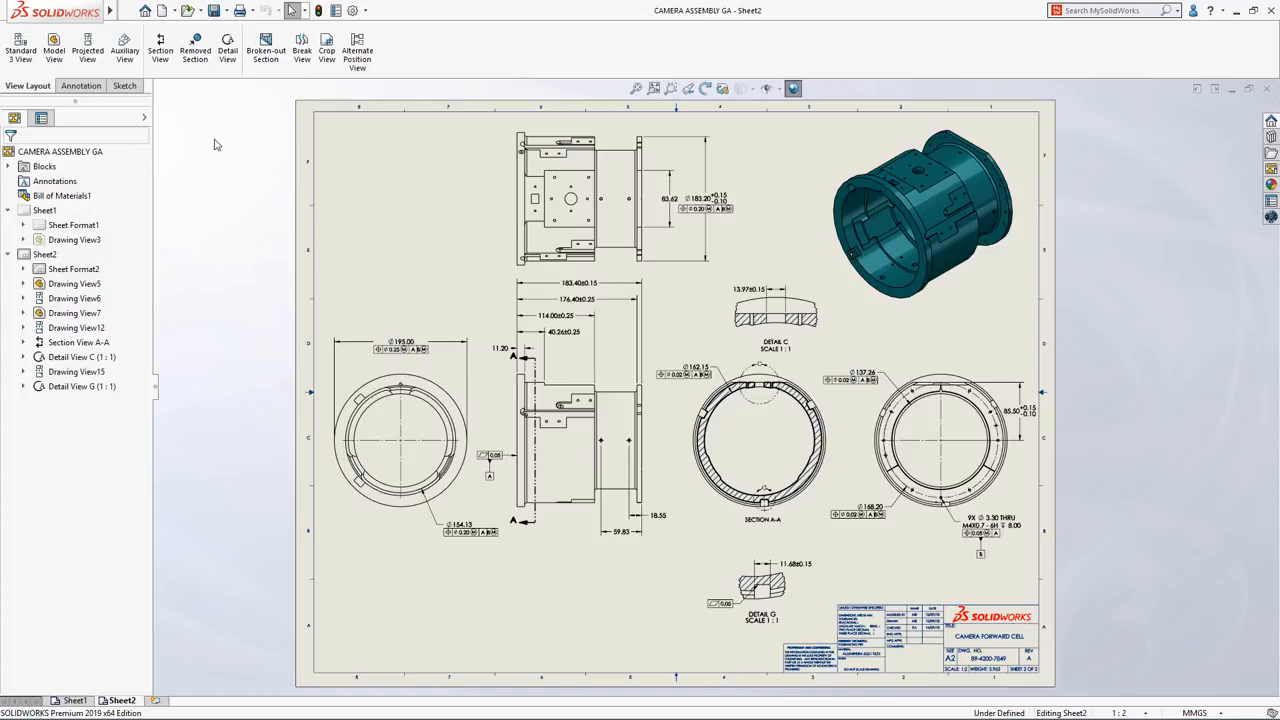
- Create a removed section across the large-diameter body of the dimensioned side view, using its opposed outer edges, and place it below that view
{"action": "left_click", "coordinate": [196, 52]}
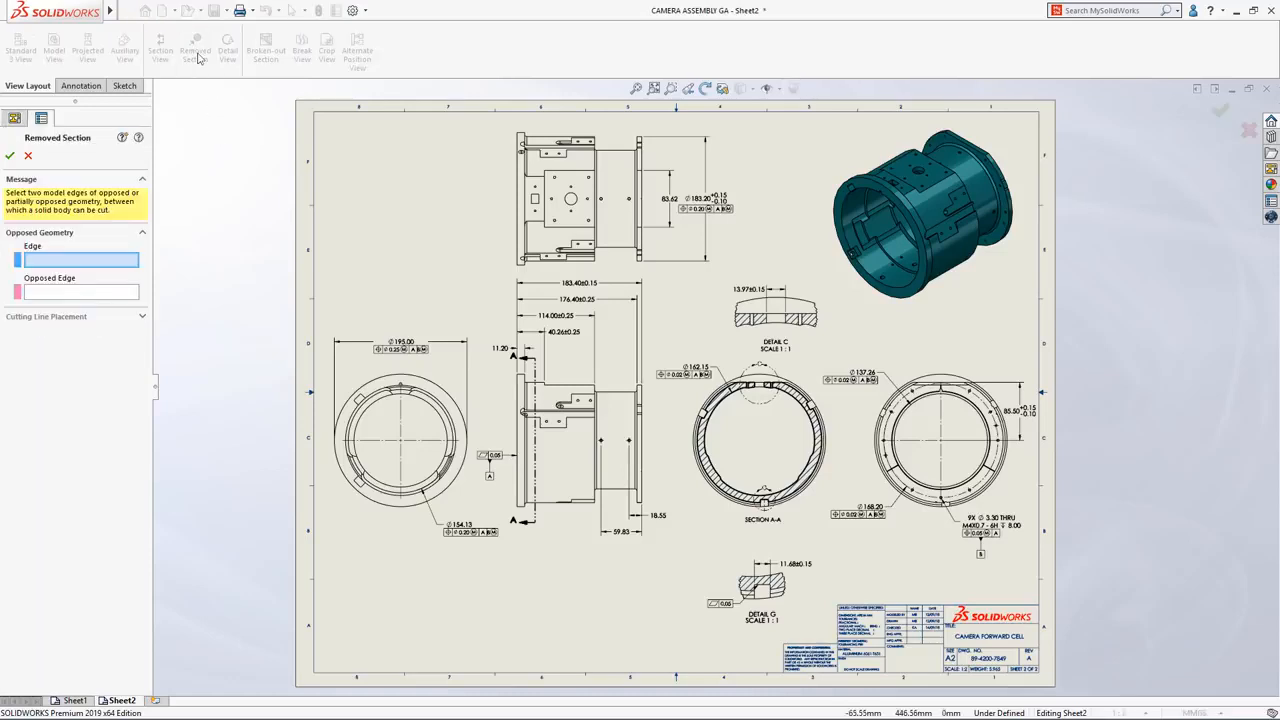
{"action": "left_click", "coordinate": [552, 386]}
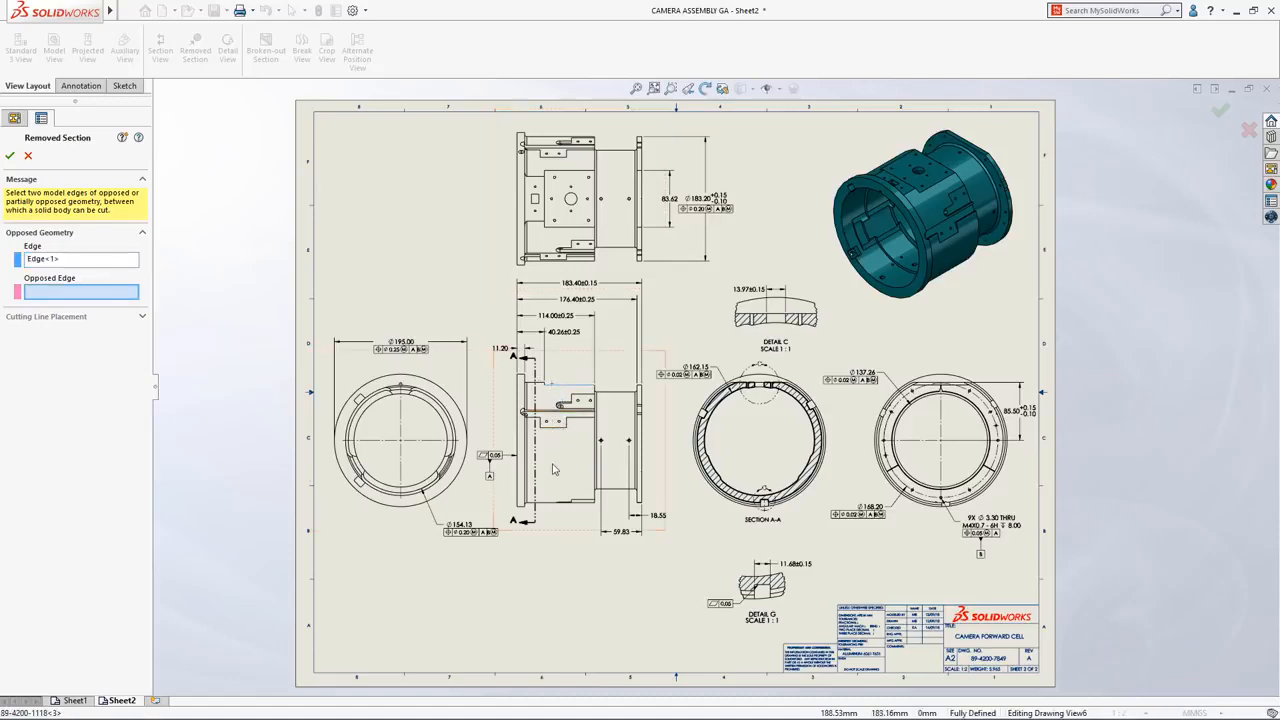
{"action": "left_click", "coordinate": [548, 504]}
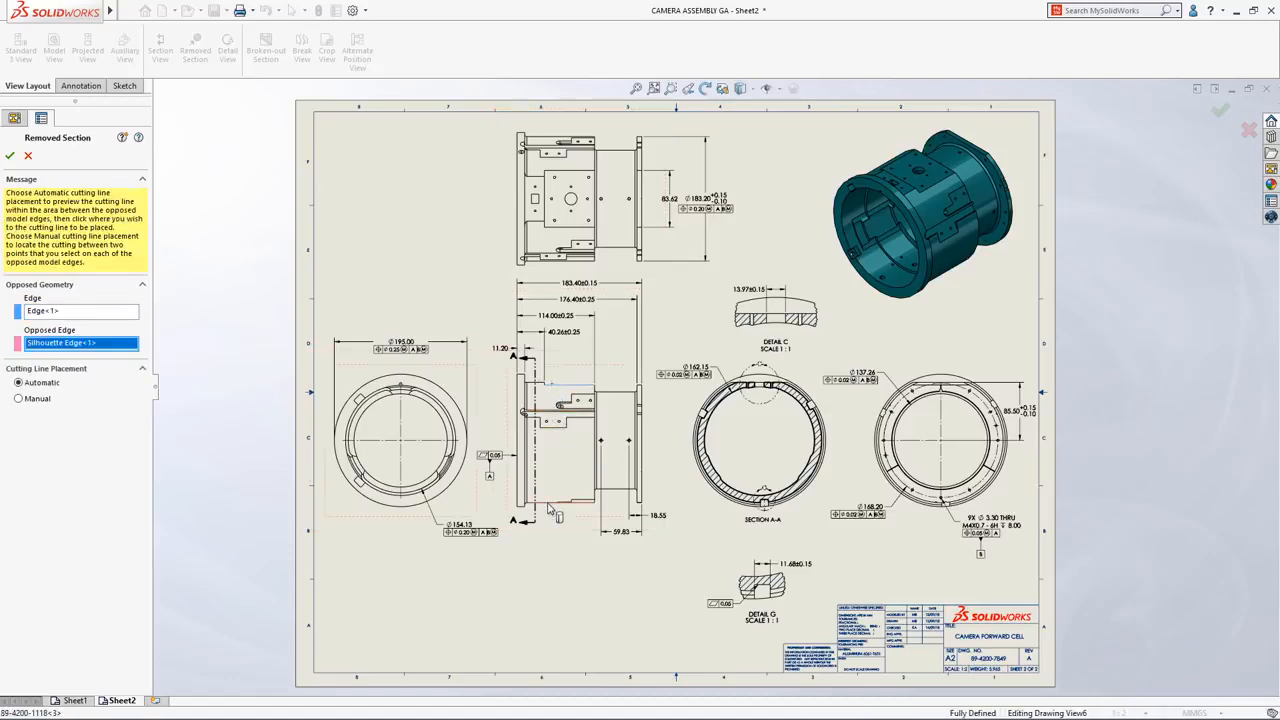
{"action": "left_click", "coordinate": [548, 509]}
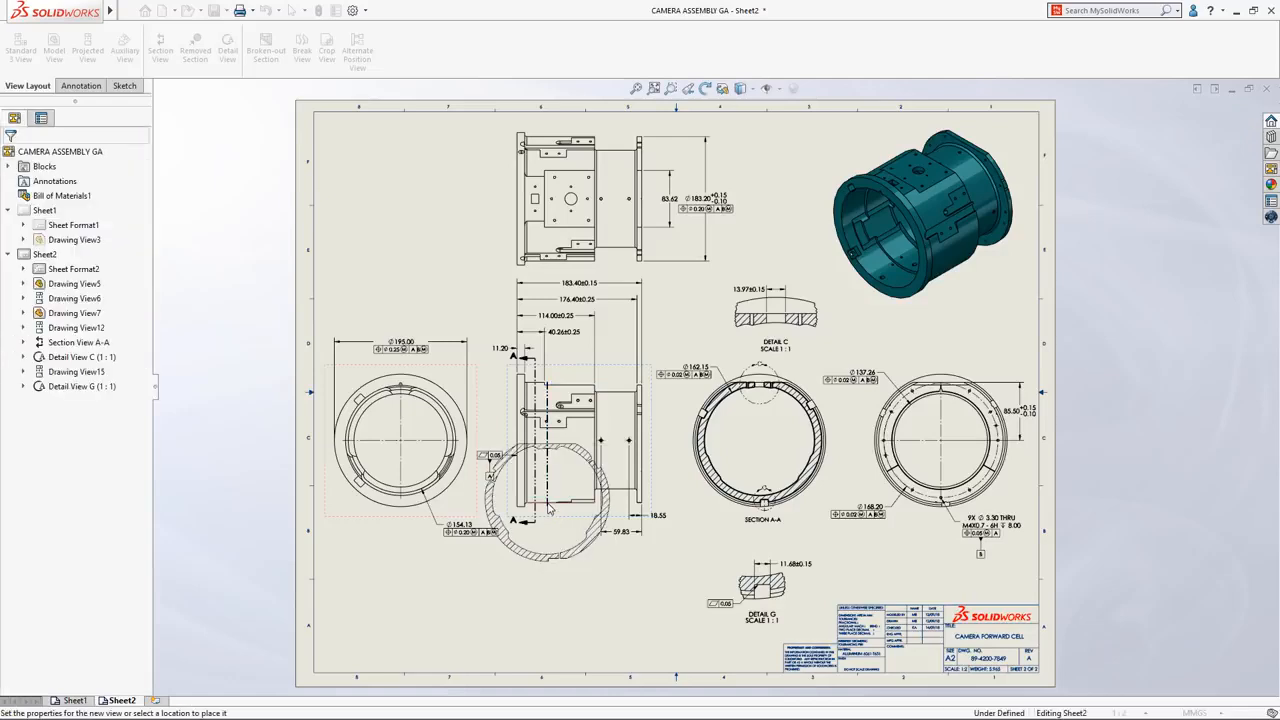
{"action": "left_click", "coordinate": [547, 610]}
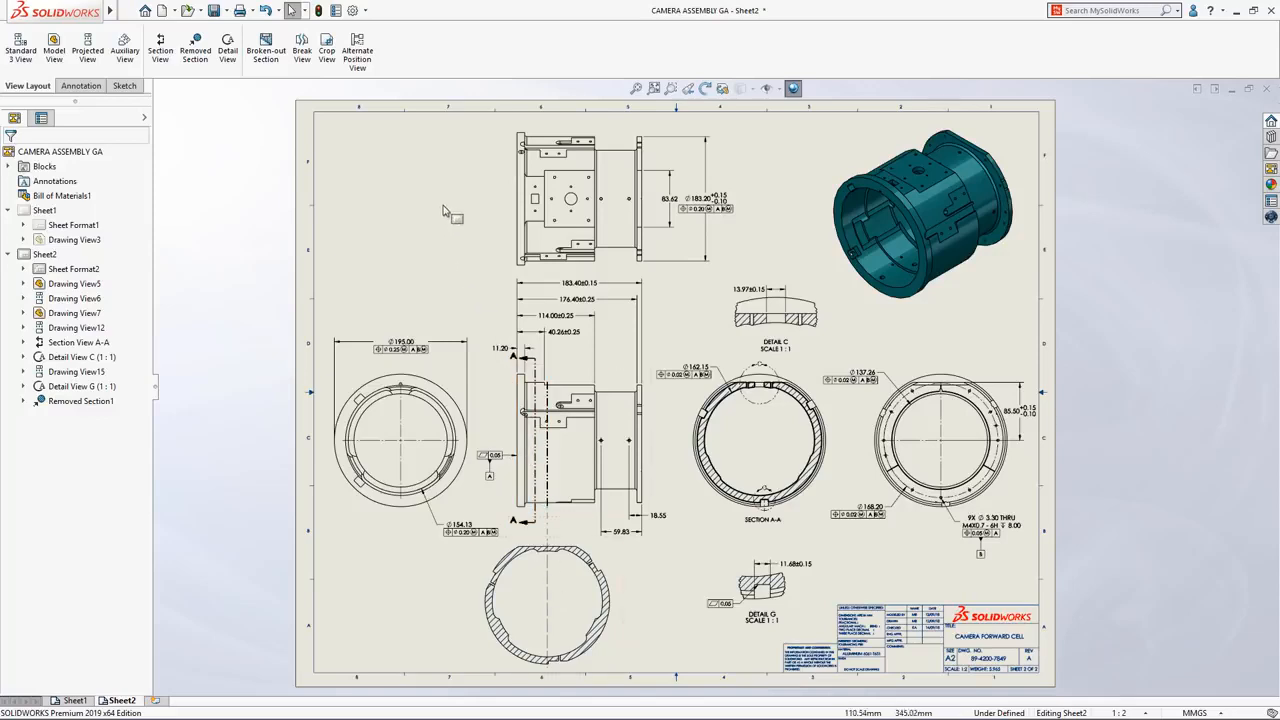
- Add tolerance modifiers by specified limits to the Ø183.20 dimension, with GN for the upper limit and LP for the lower
{"action": "right_click_drag", "start_coordinate": [427, 152], "coordinate": [457, 177]}
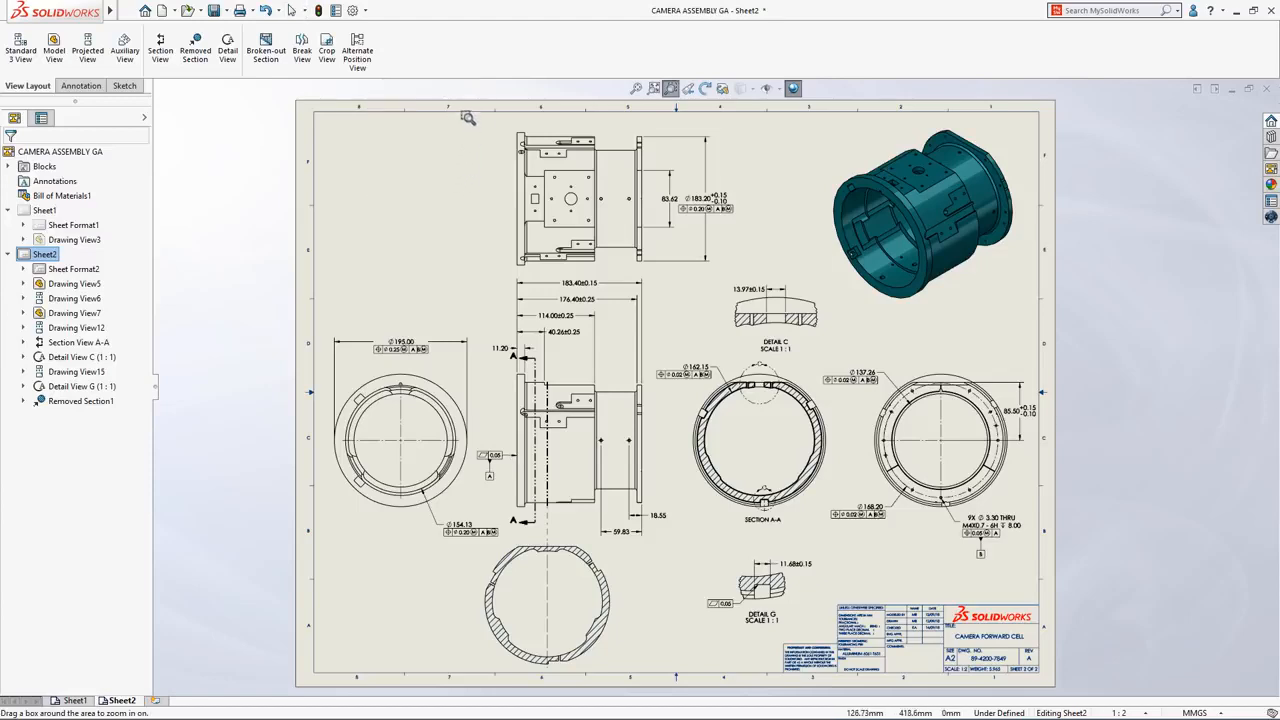
{"action": "left_click_drag", "start_coordinate": [468, 117], "coordinate": [768, 304]}
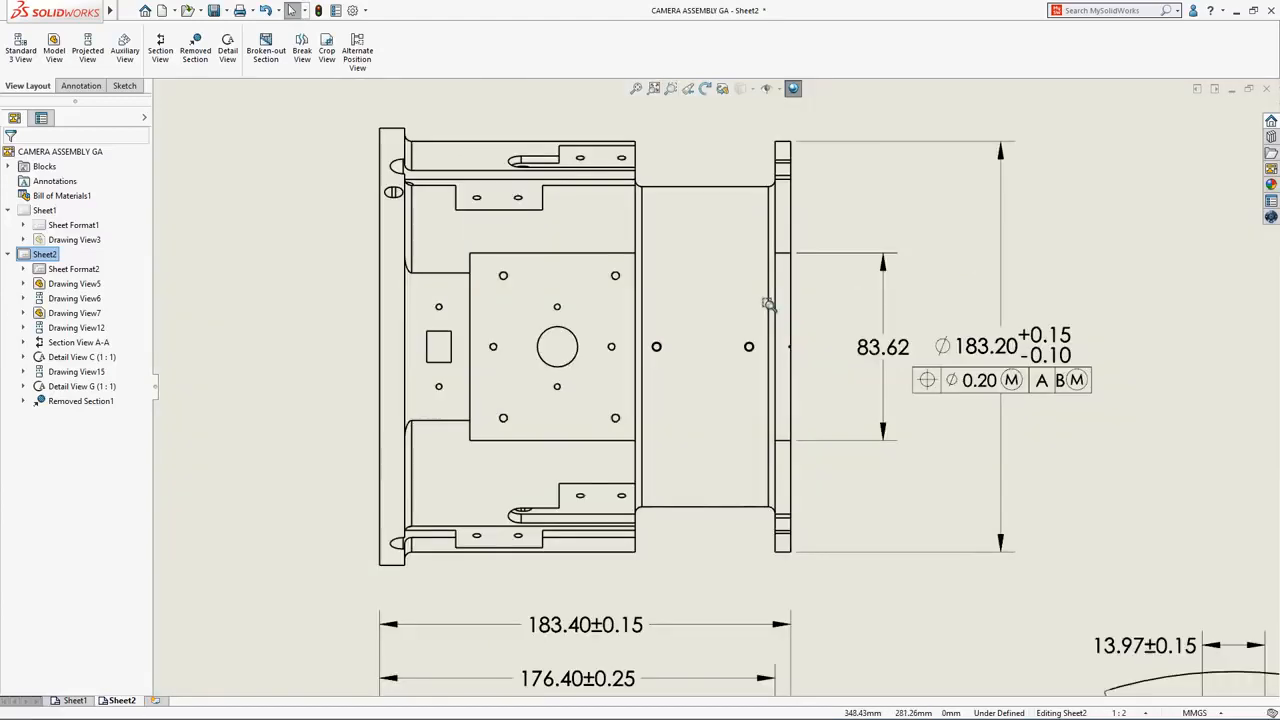
{"action": "left_click", "coordinate": [985, 348]}
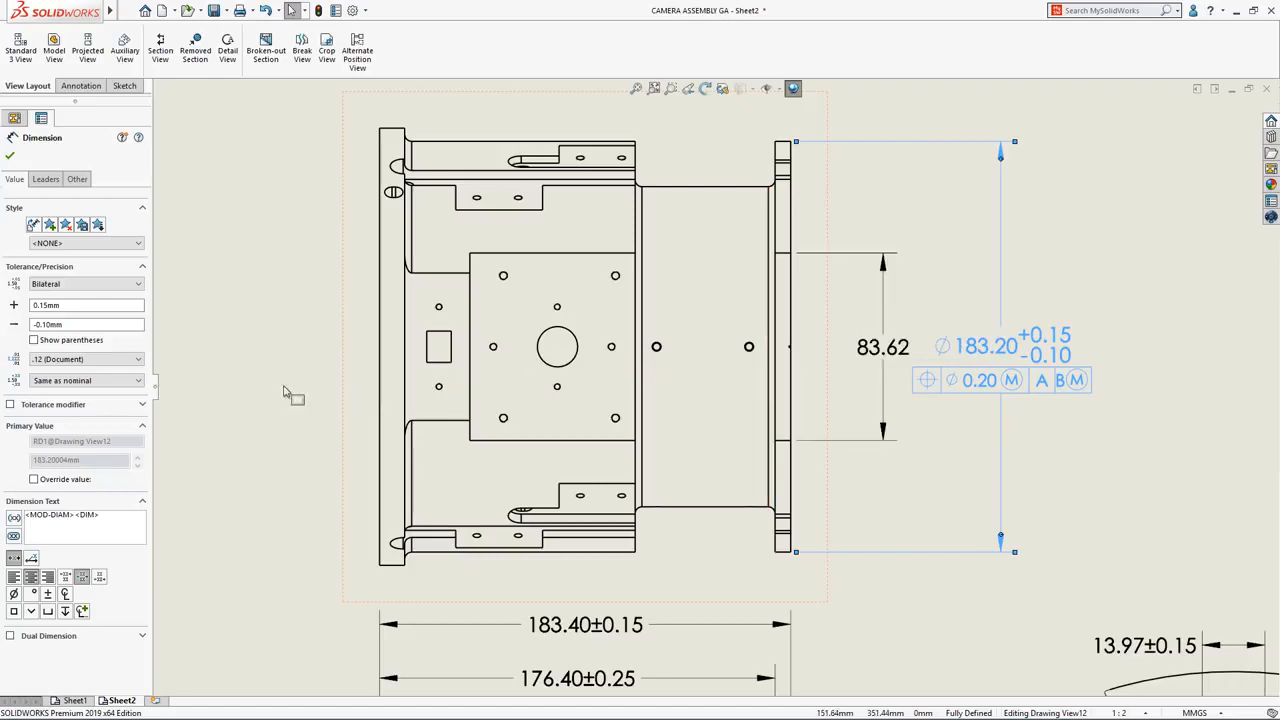
{"action": "left_click", "coordinate": [10, 405]}
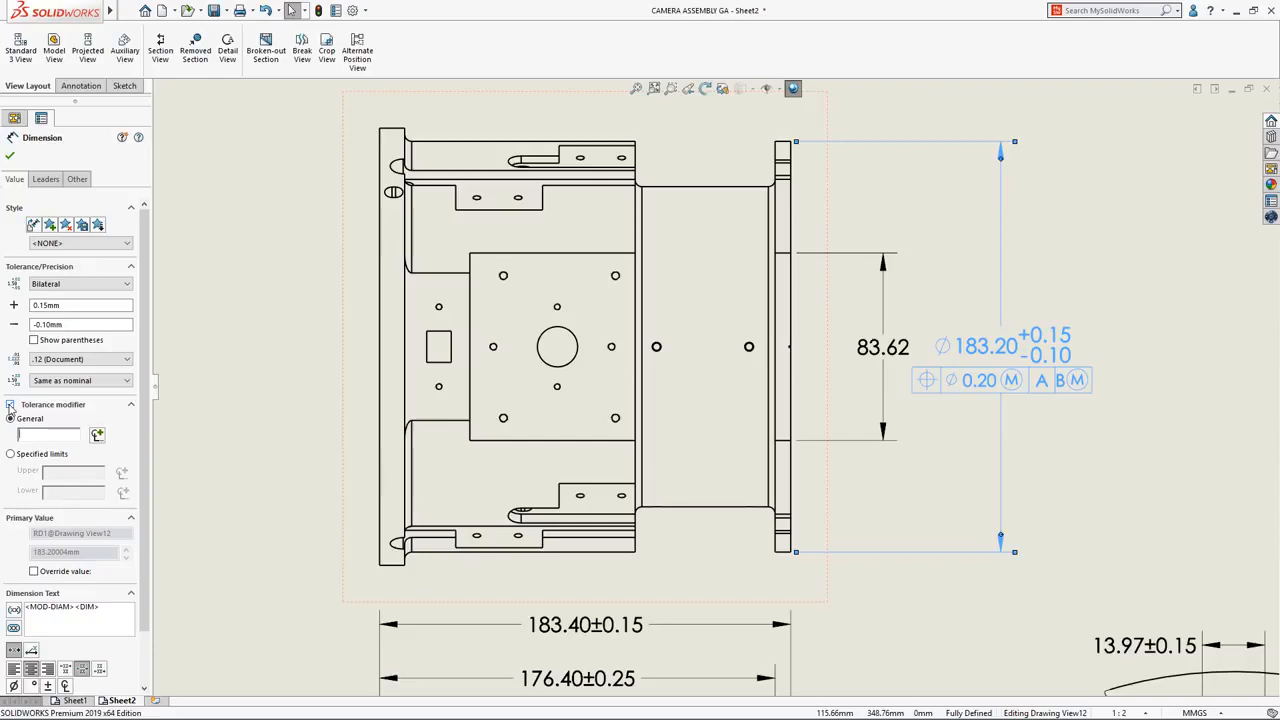
{"action": "left_click", "coordinate": [11, 455]}
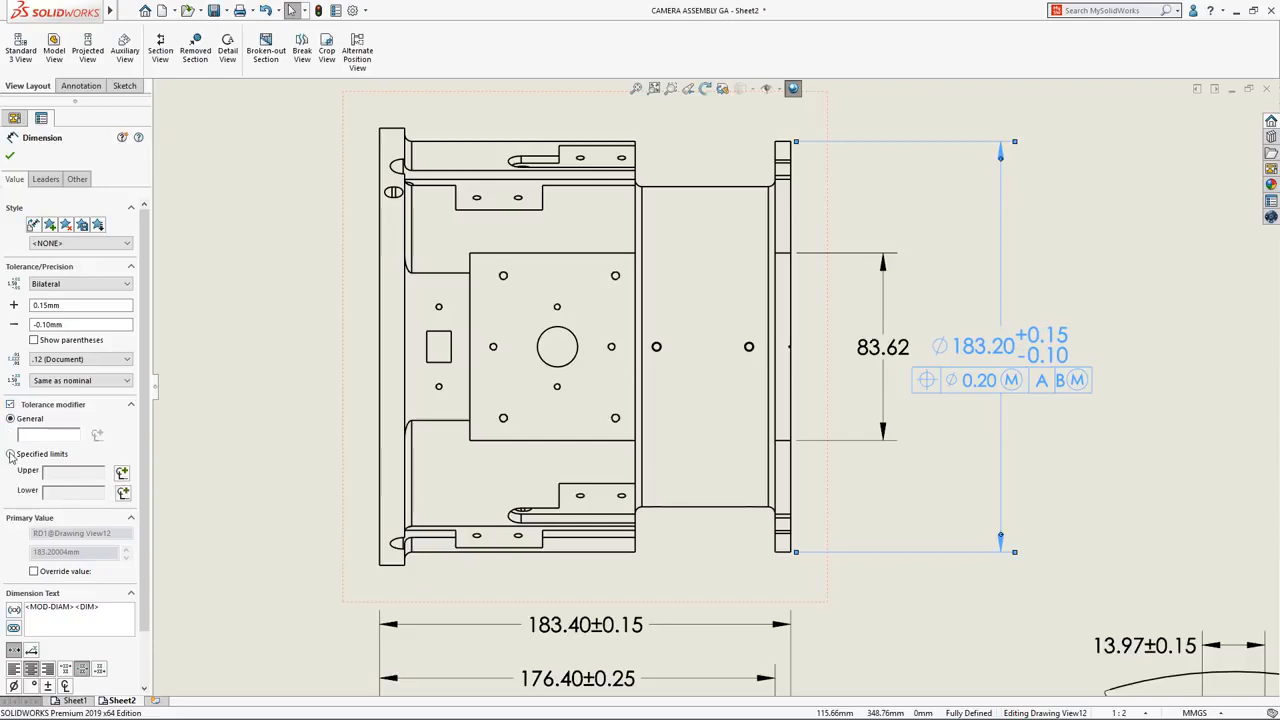
{"action": "left_click", "coordinate": [121, 473]}
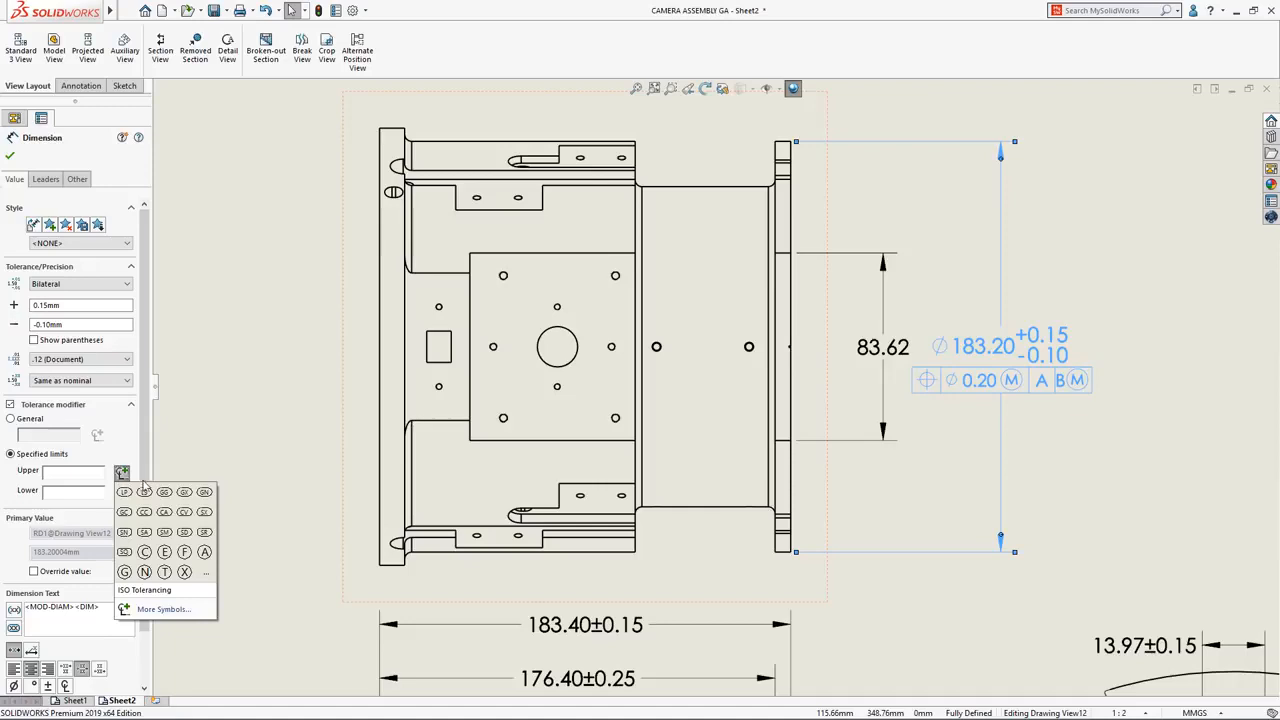
{"action": "left_click", "coordinate": [204, 493]}
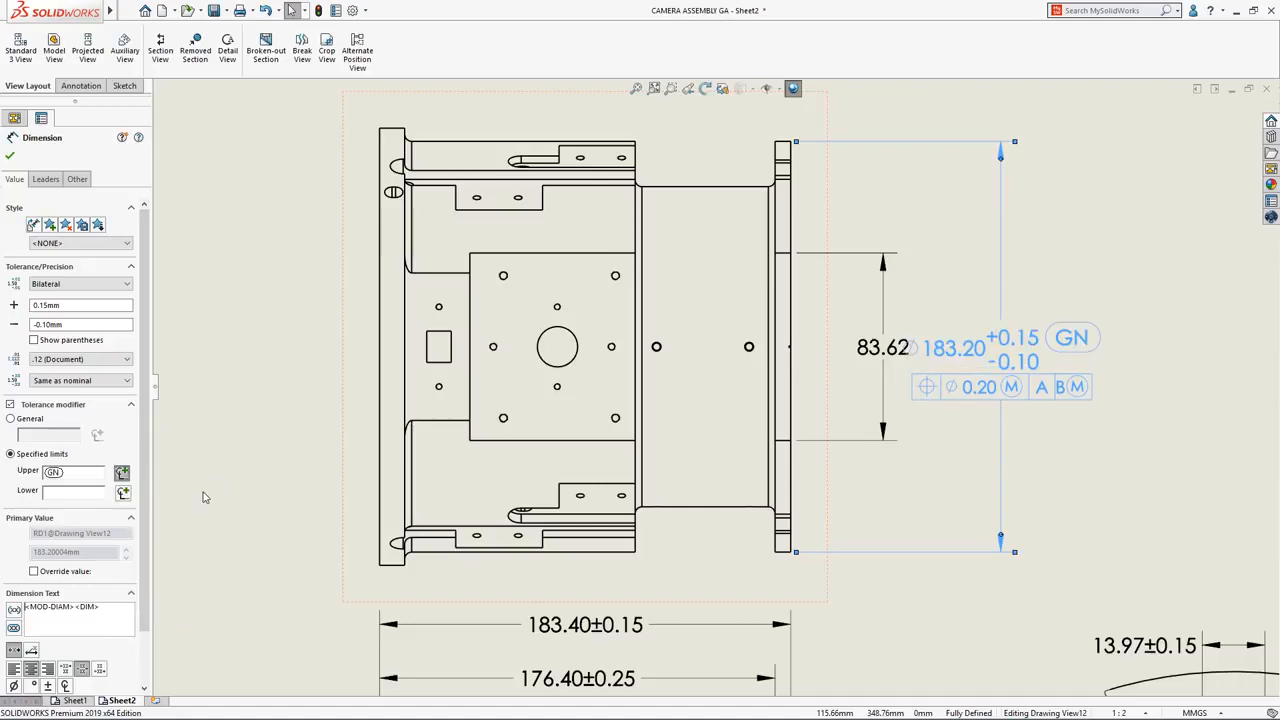
{"action": "left_click", "coordinate": [123, 494]}
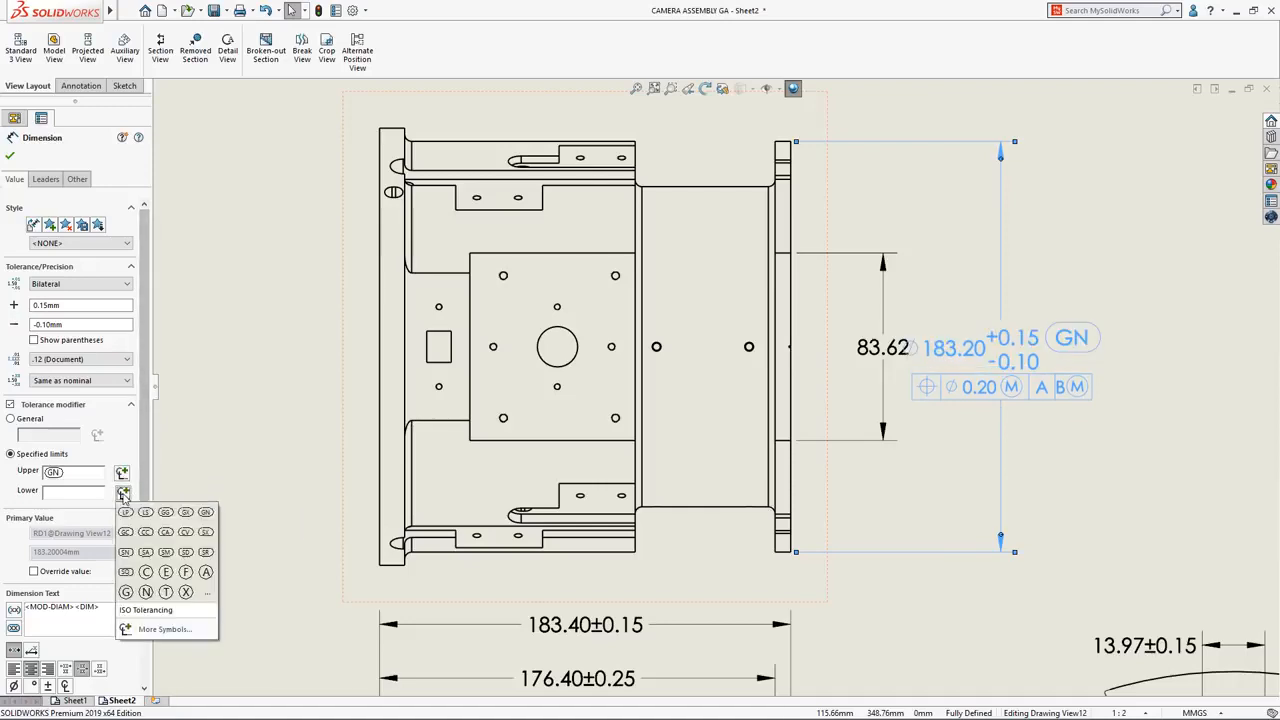
{"action": "left_click", "coordinate": [125, 512]}
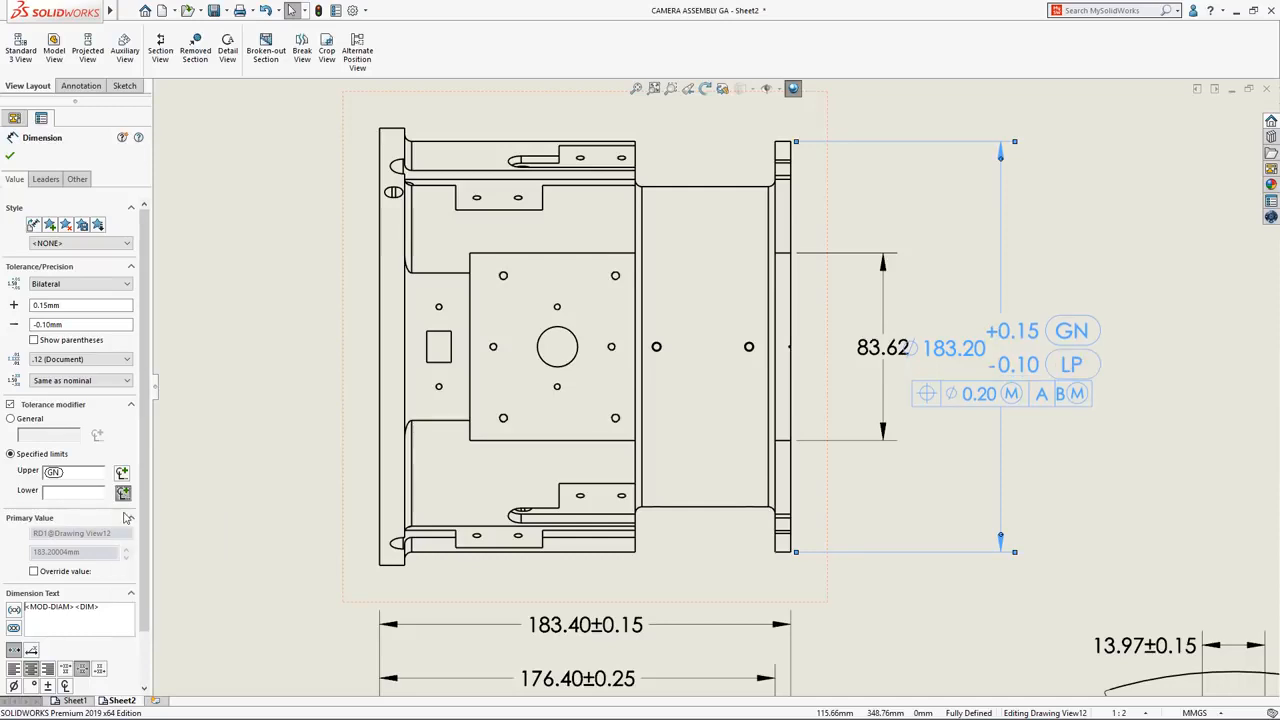
{"action": "left_click", "coordinate": [213, 462]}
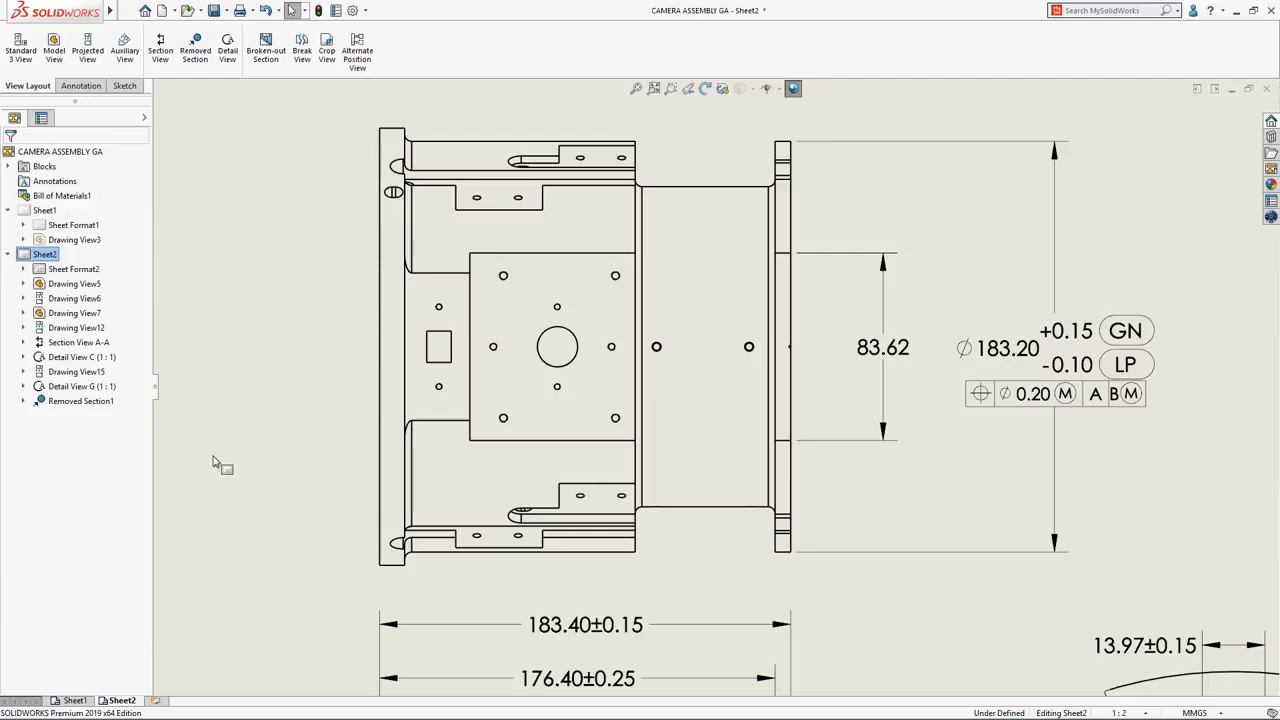
- Insert a hole table for the square pad's face with its large central hole as origin, anchored in the sheet border's upper-left corner
{"action": "scroll", "coordinate": [505, 375], "scroll_direction": "up", "scroll_amount": 3}
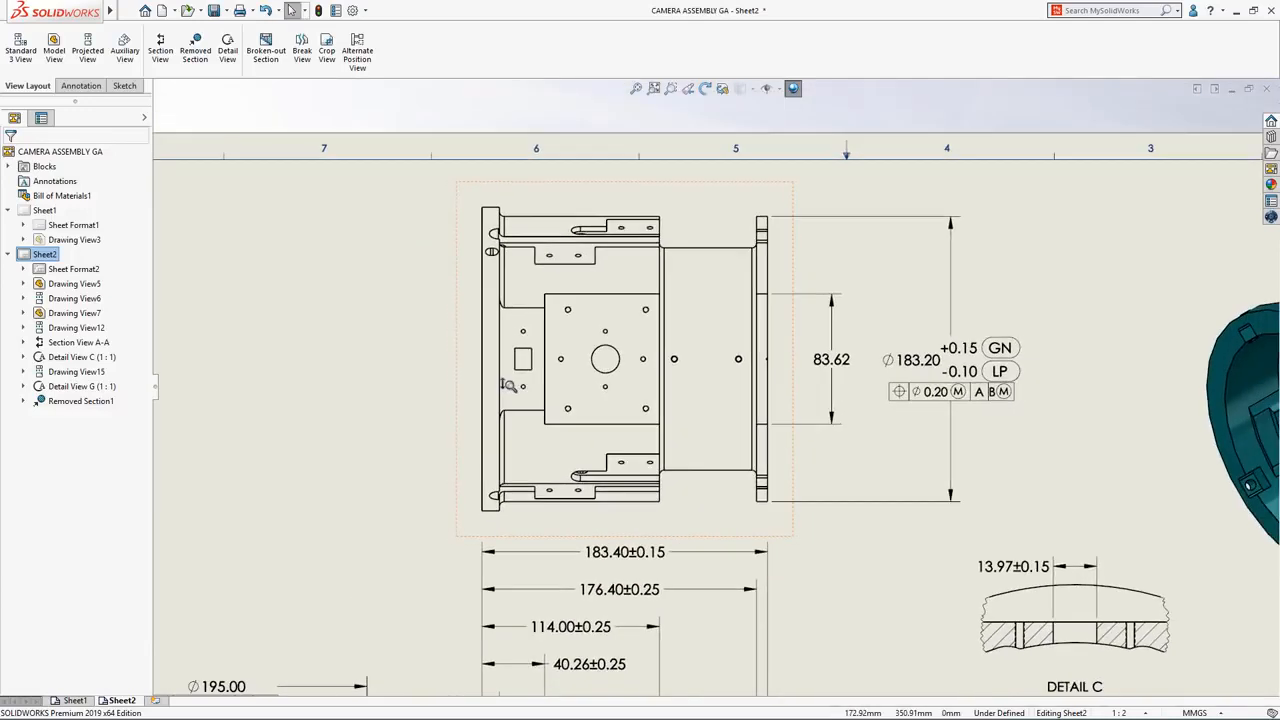
{"action": "middle_click_drag", "start_coordinate": [400, 380], "coordinate": [627, 377]}
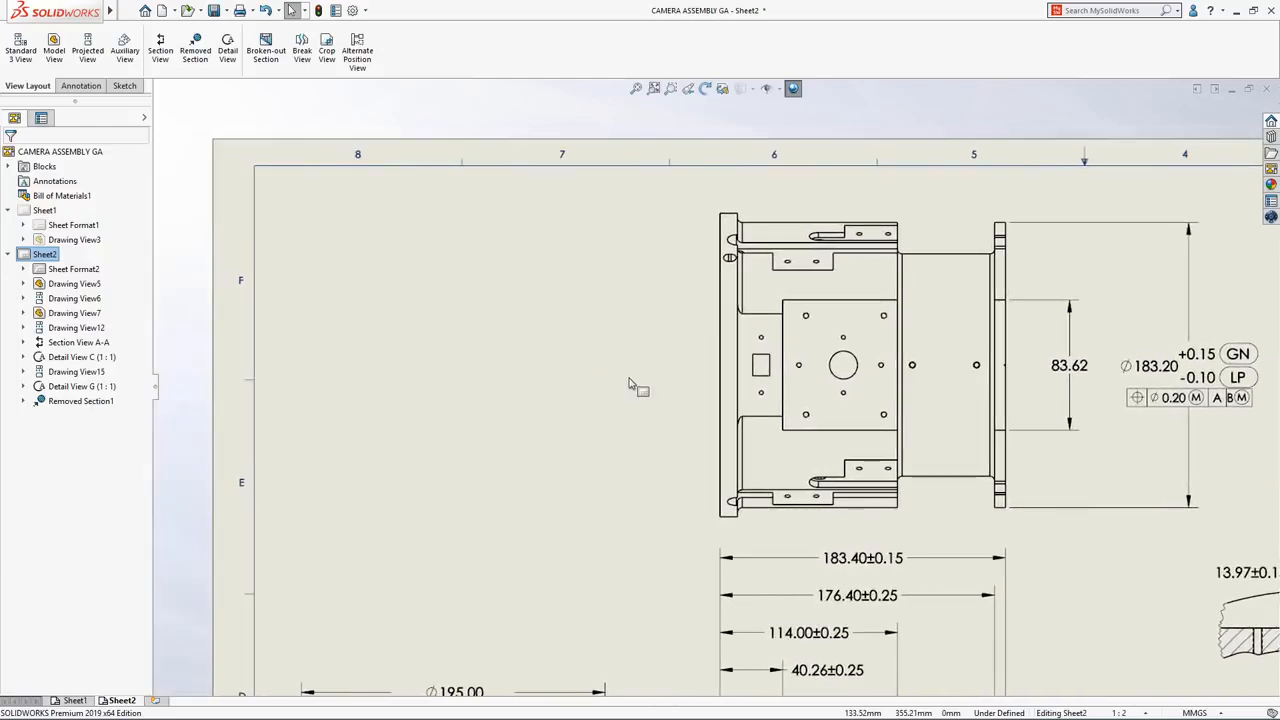
{"action": "right_click", "coordinate": [461, 362]}
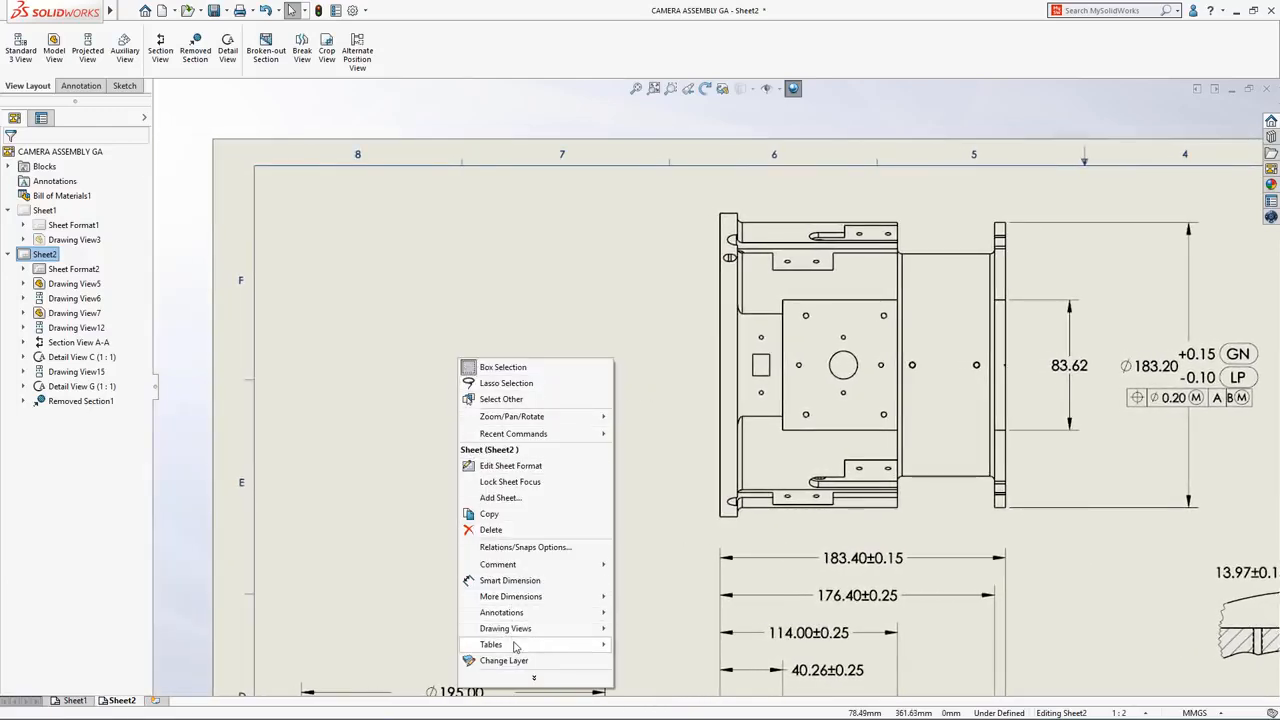
{"action": "mouse_move", "coordinate": [497, 644]}
{"action": "left_click", "coordinate": [410, 568]}
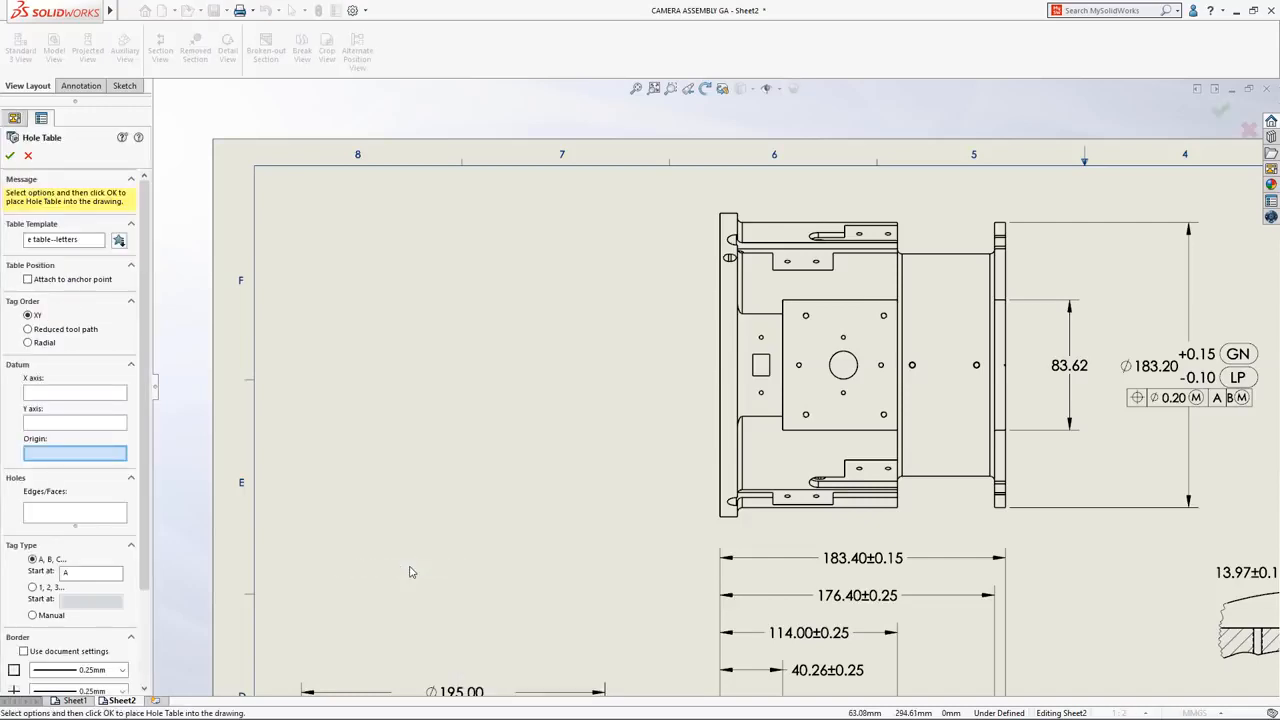
{"action": "left_click", "coordinate": [838, 378]}
{"action": "left_click", "coordinate": [826, 395]}
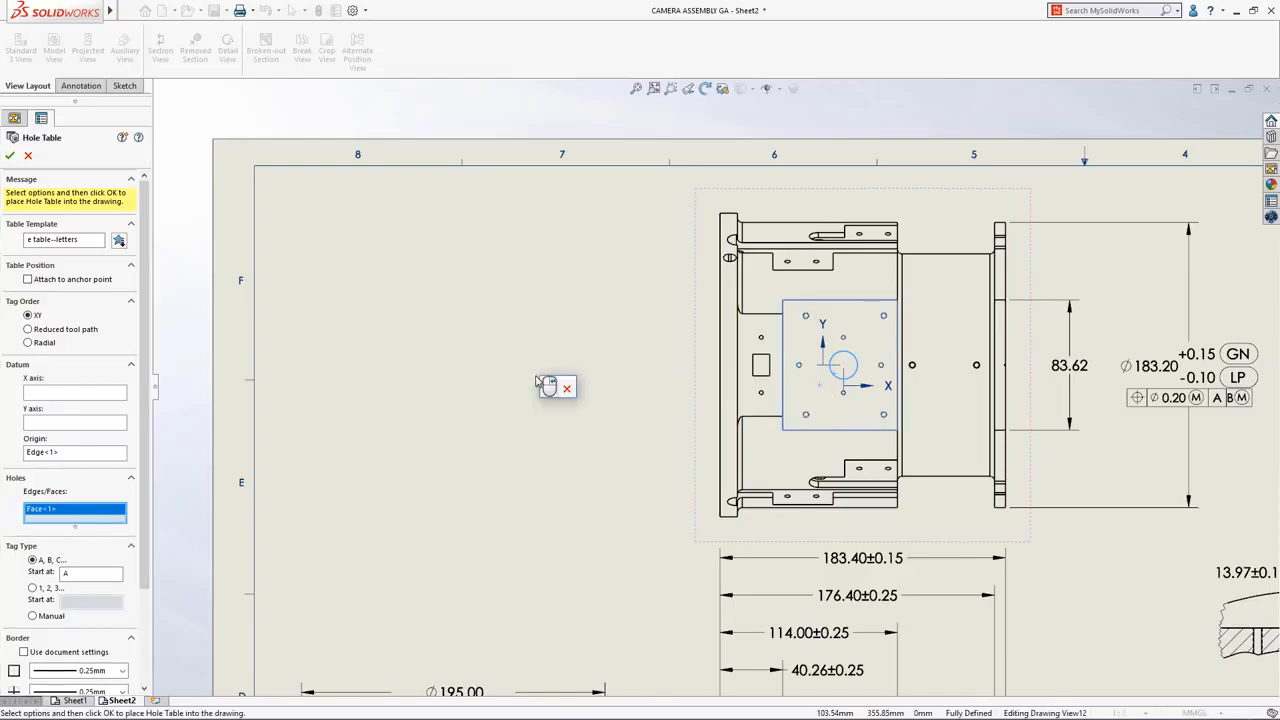
{"action": "left_click", "coordinate": [547, 390]}
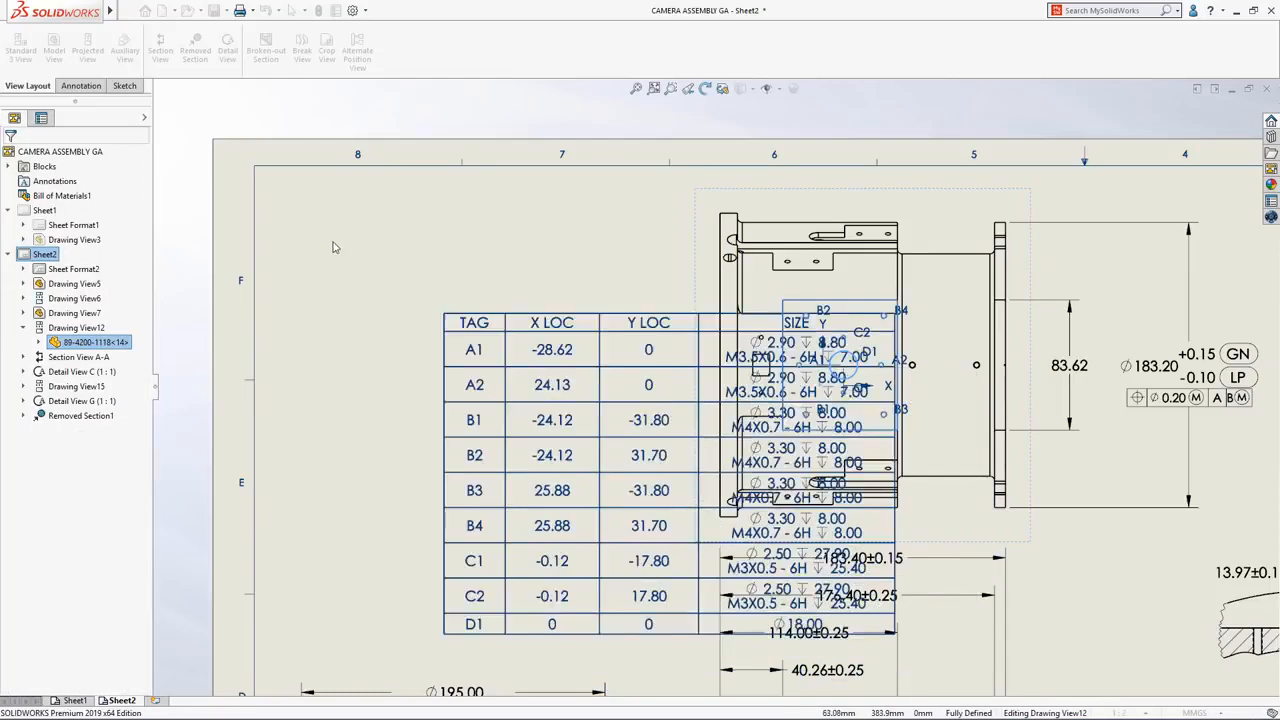
{"action": "left_click", "coordinate": [255, 168]}
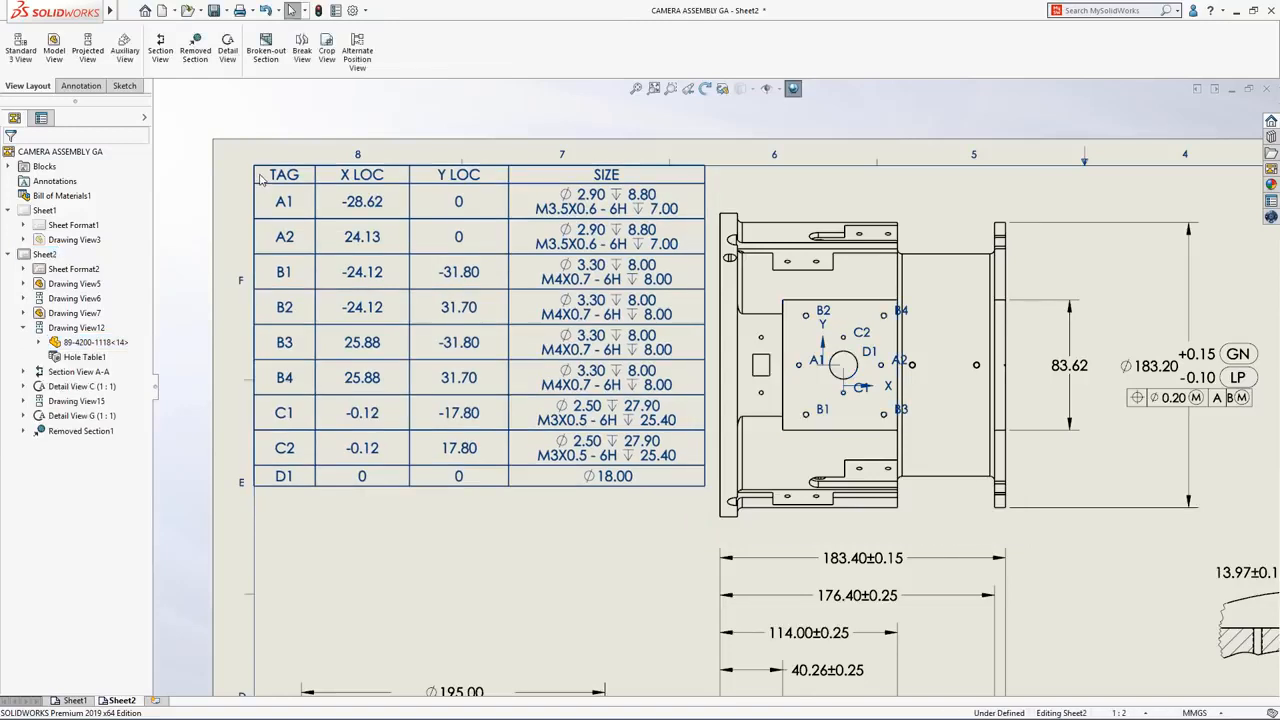
- Hide the hole table's origin indicator and set its tag order to Radial after trying Reduced tool path
{"action": "left_click", "coordinate": [247, 160]}
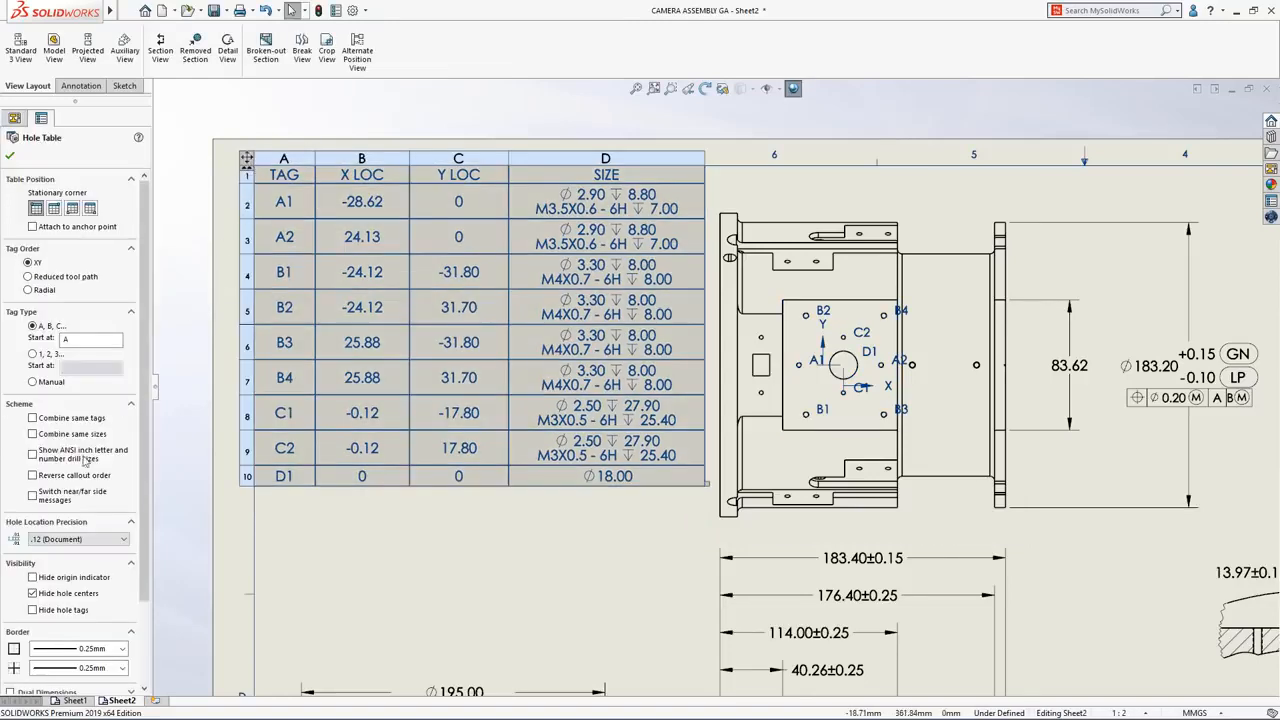
{"action": "left_click", "coordinate": [33, 577]}
{"action": "left_click", "coordinate": [28, 277]}
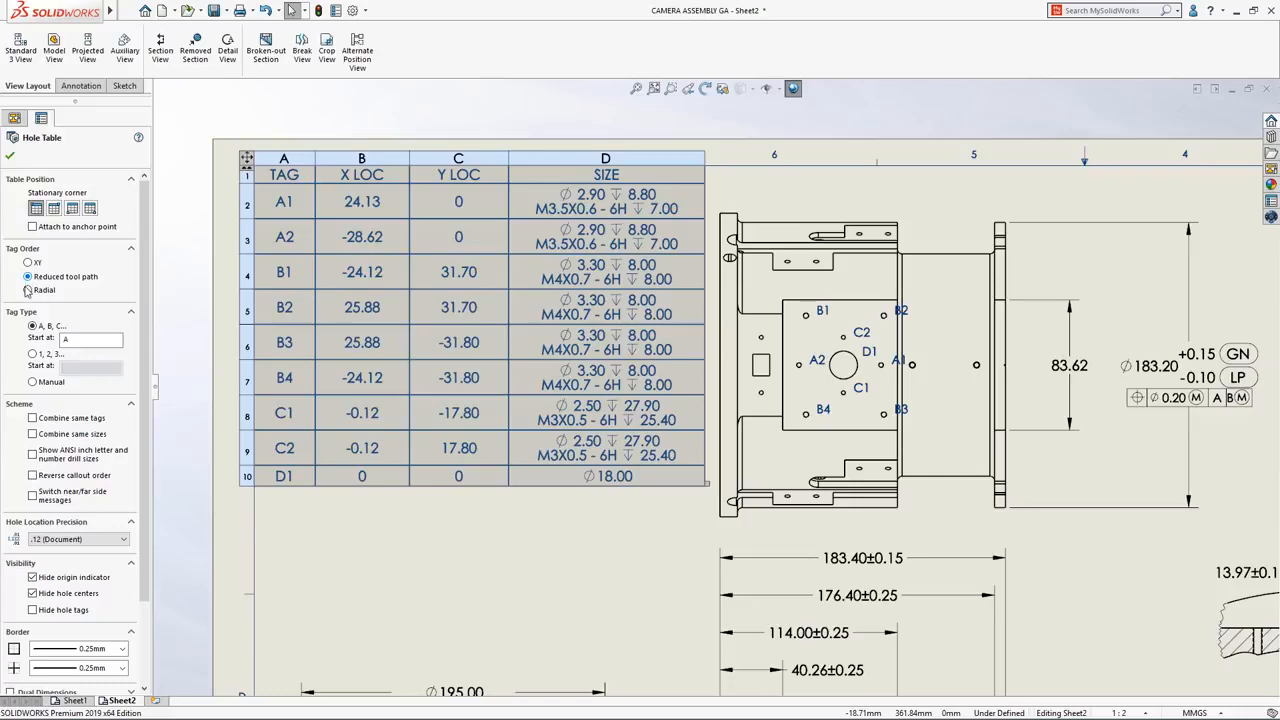
{"action": "left_click", "coordinate": [28, 290]}
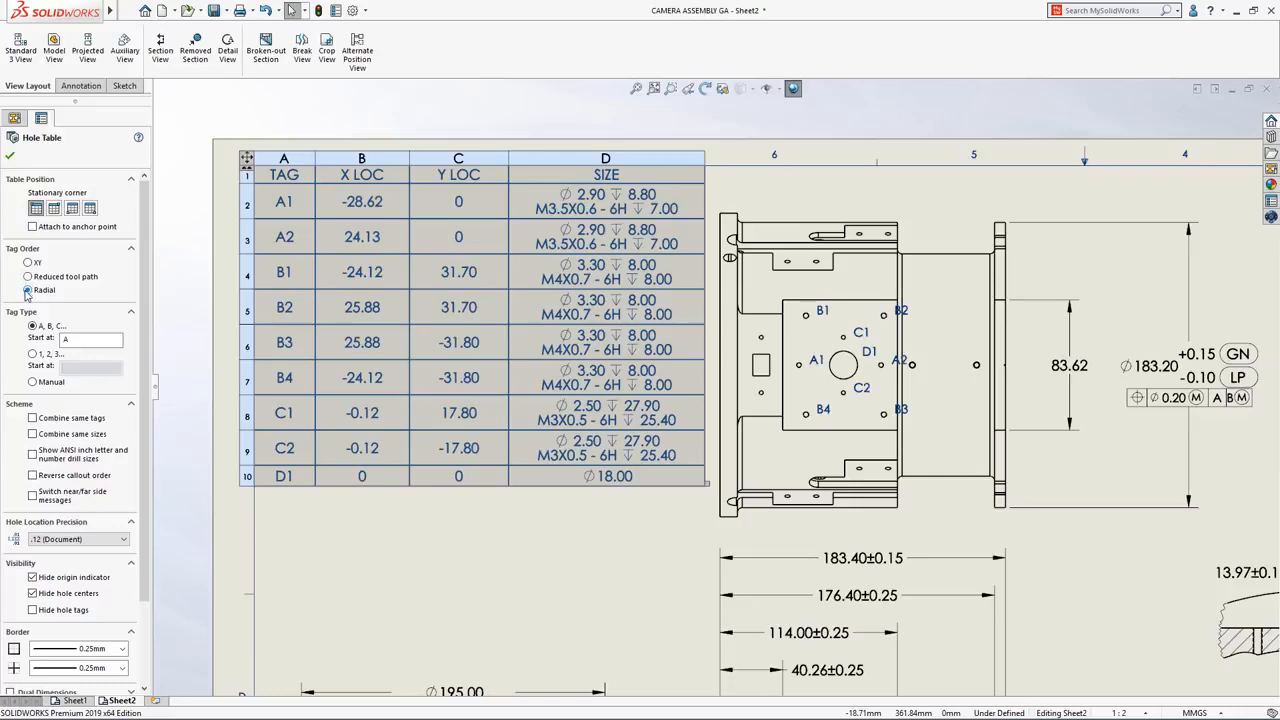
- Switch the hole table to manual tags, rename series A to AA and B to BB, and combine same sizes
{"action": "left_click", "coordinate": [32, 382]}
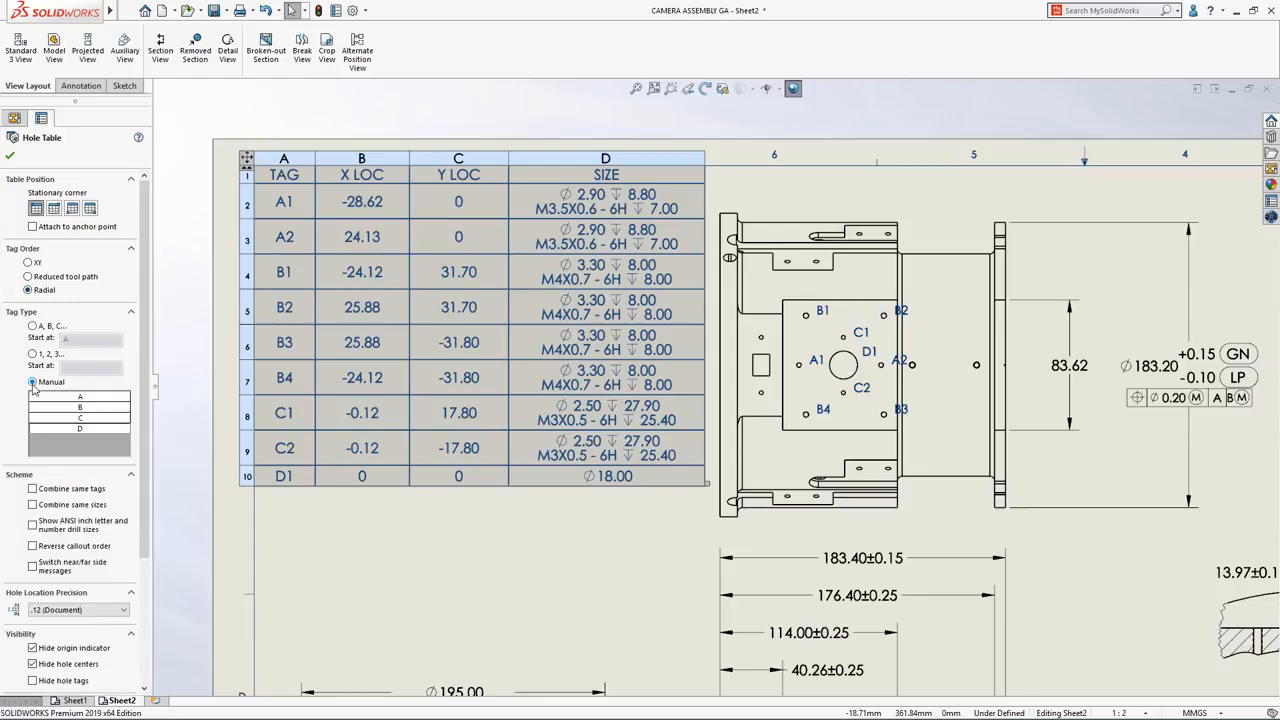
{"action": "double_click", "coordinate": [78, 396]}
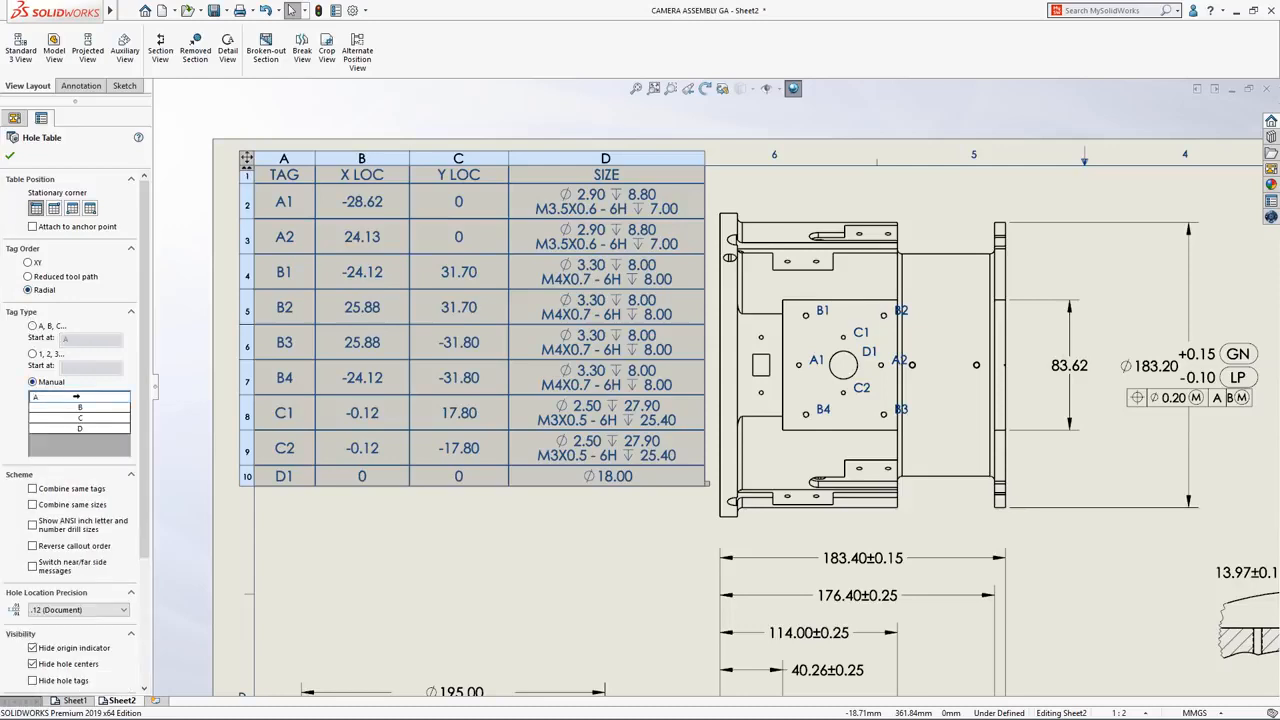
{"action": "type", "text": "A"}
{"action": "double_click", "coordinate": [71, 407]}
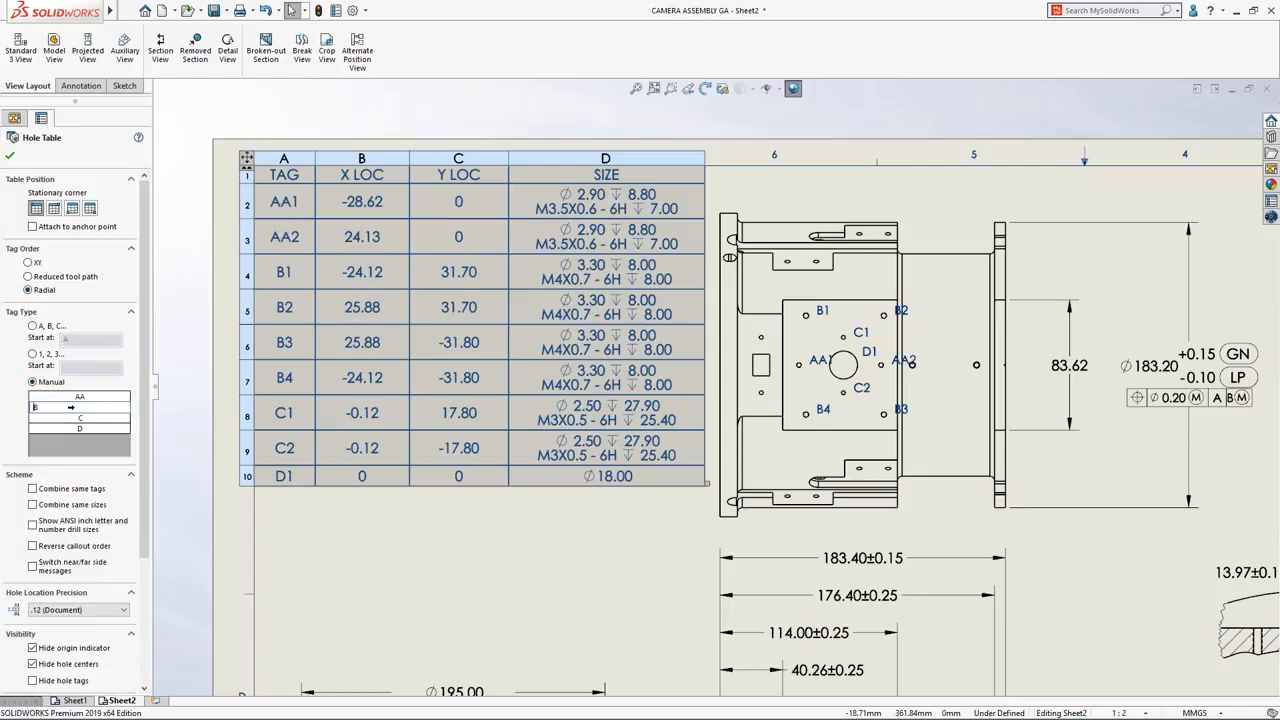
{"action": "left_click", "coordinate": [68, 441]}
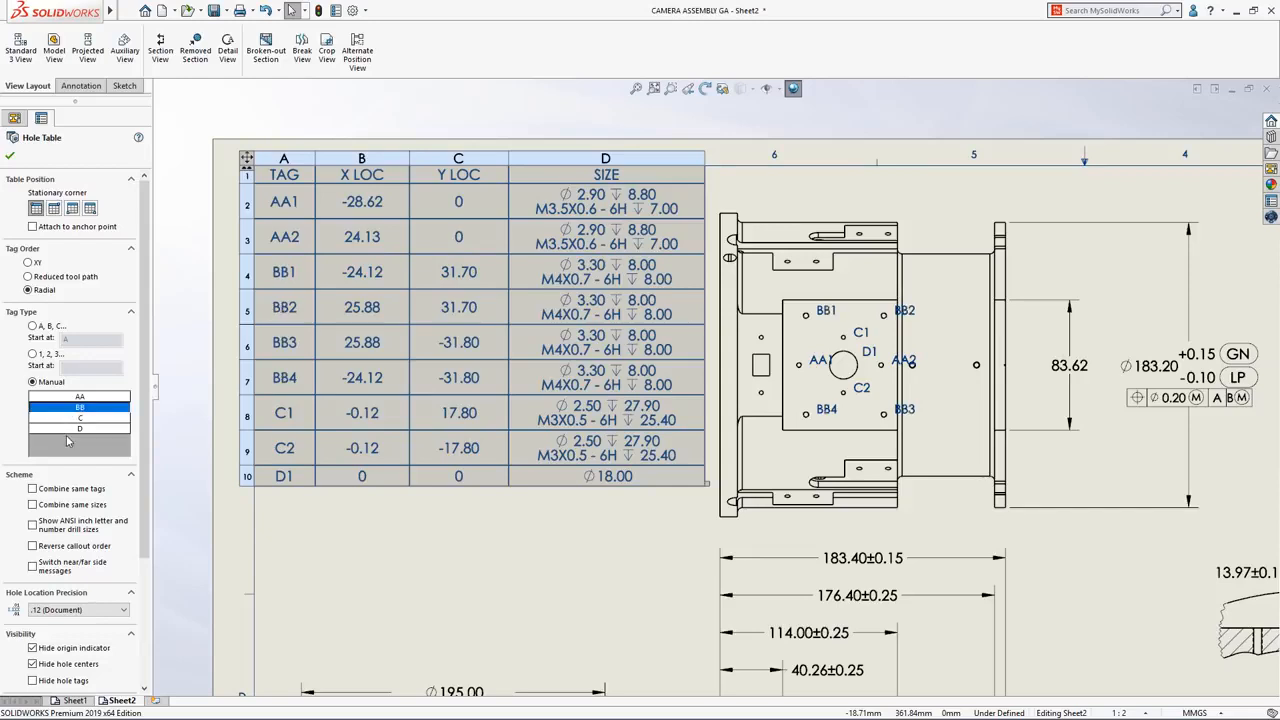
{"action": "left_click", "coordinate": [33, 505]}
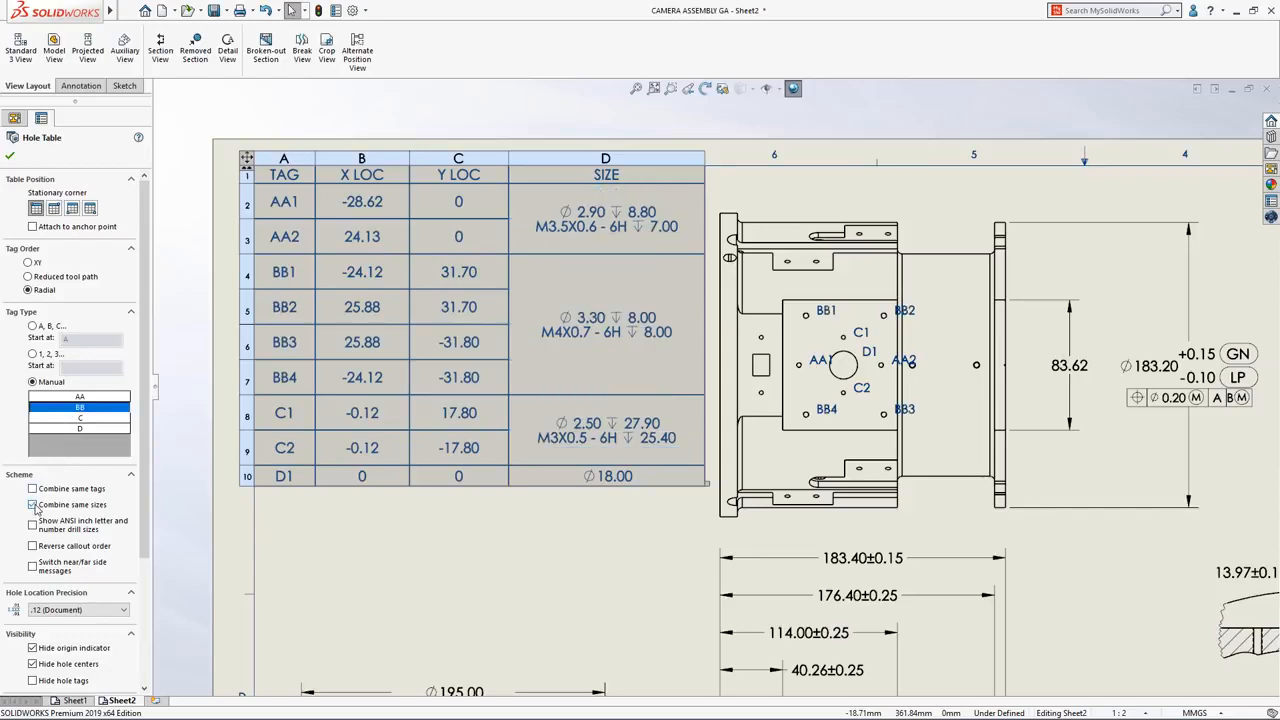
{"action": "left_click", "coordinate": [226, 513]}
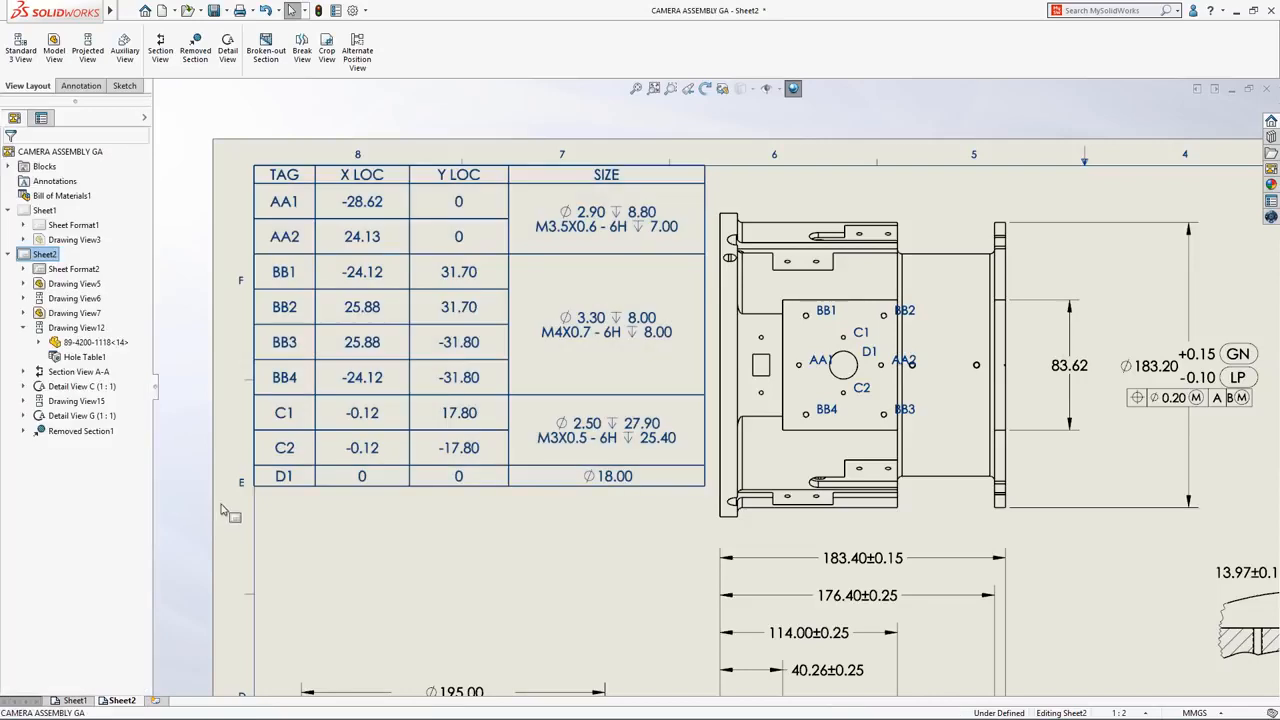
- Assign the tag prefix AC to the C-series holes in the hole table, applied to all holes of the same size
{"action": "left_click", "coordinate": [284, 417]}
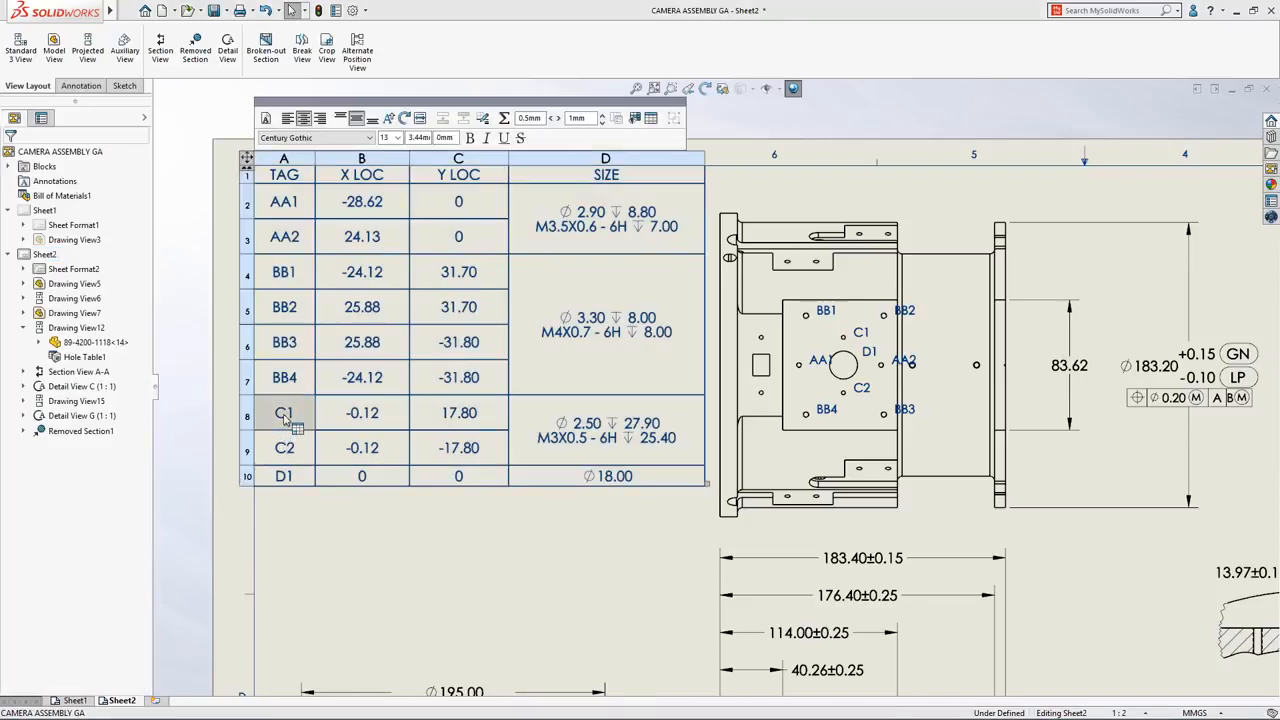
{"action": "right_click", "coordinate": [284, 418]}
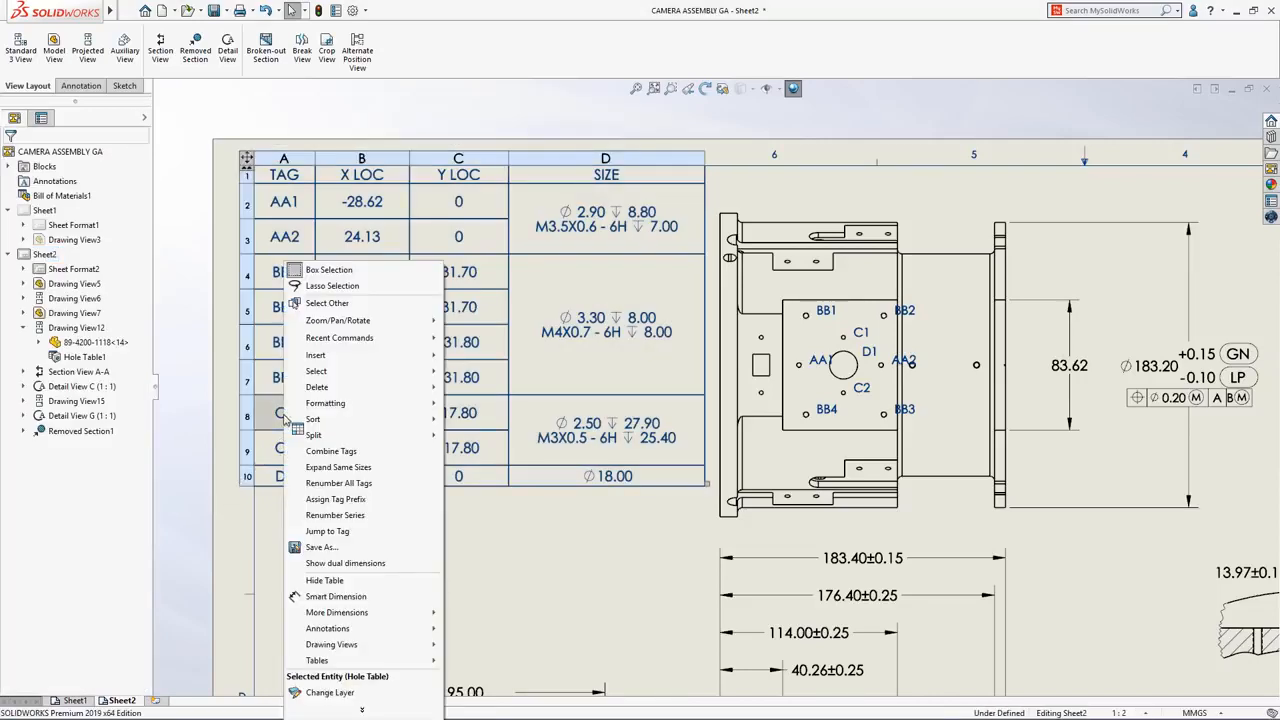
{"action": "left_click", "coordinate": [330, 499]}
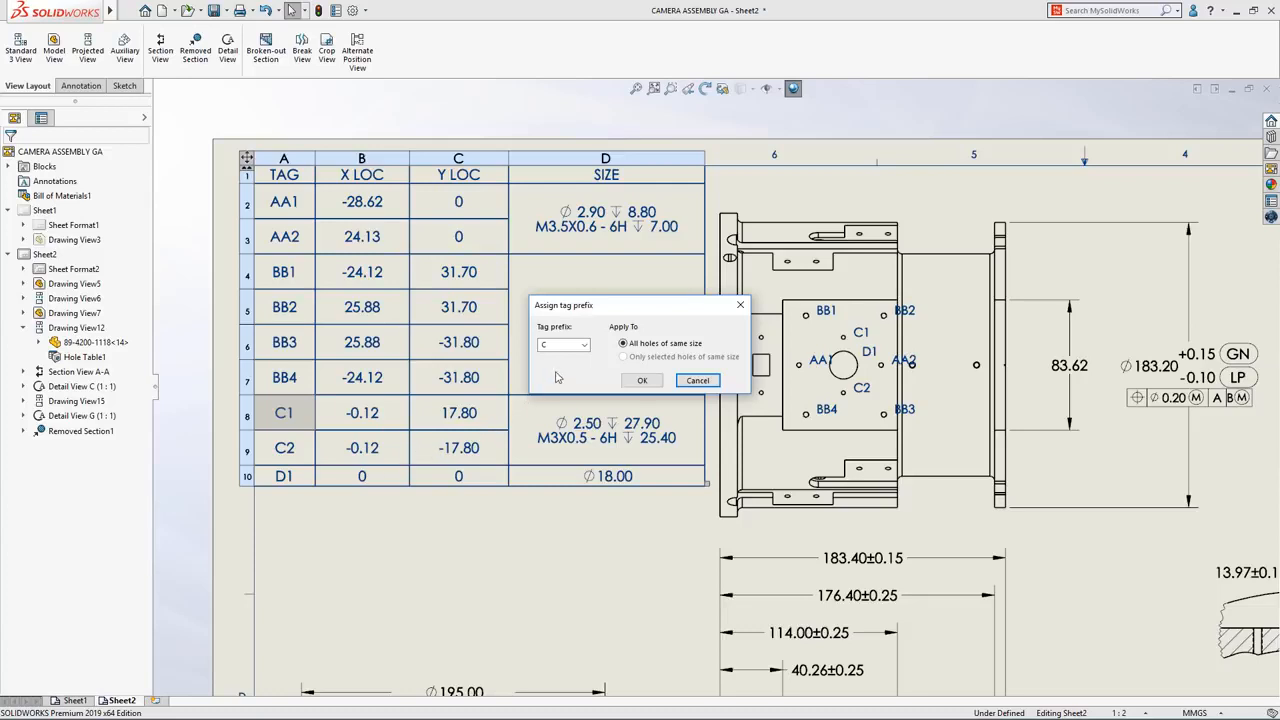
{"action": "left_click", "coordinate": [578, 345]}
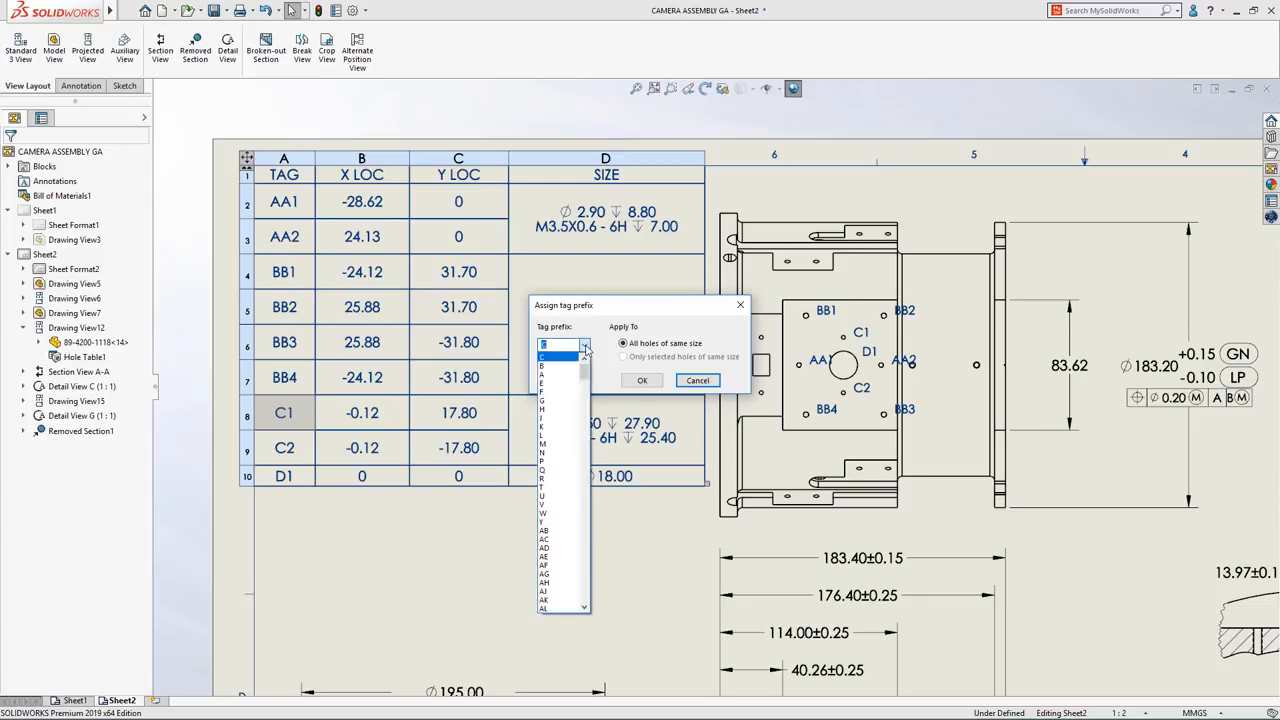
{"action": "left_click", "coordinate": [558, 539]}
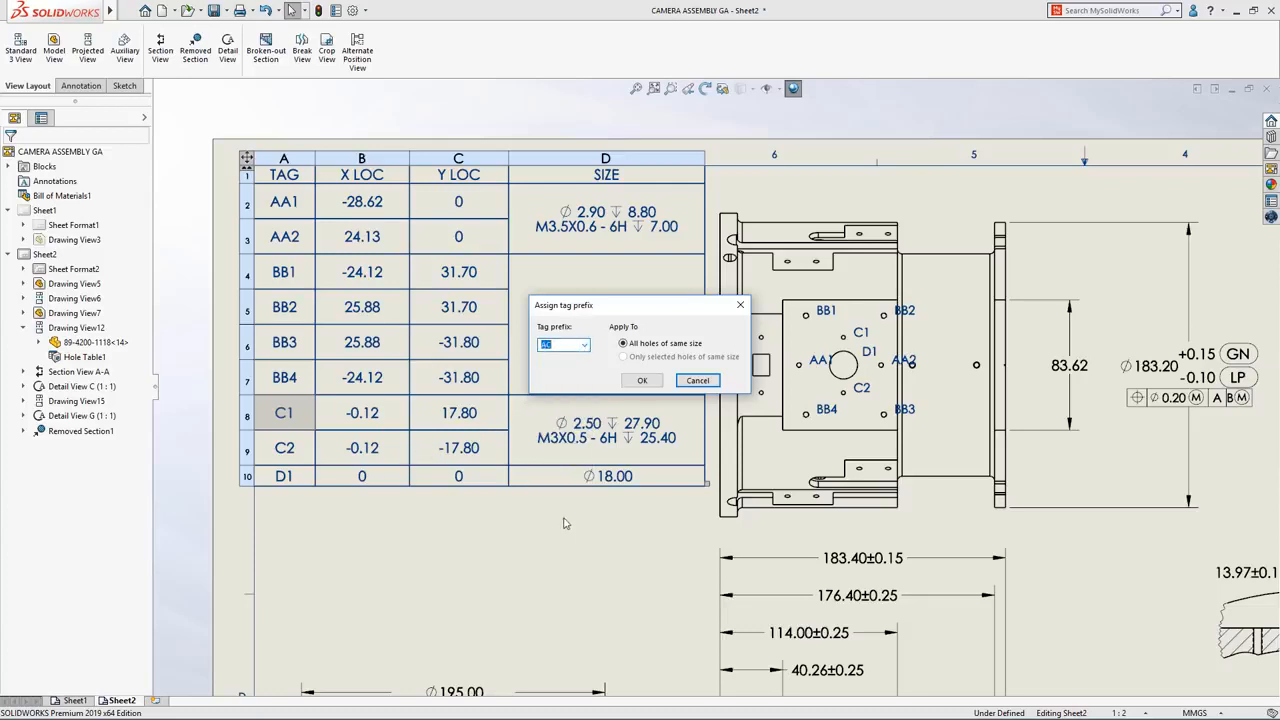
{"action": "left_click", "coordinate": [642, 380]}
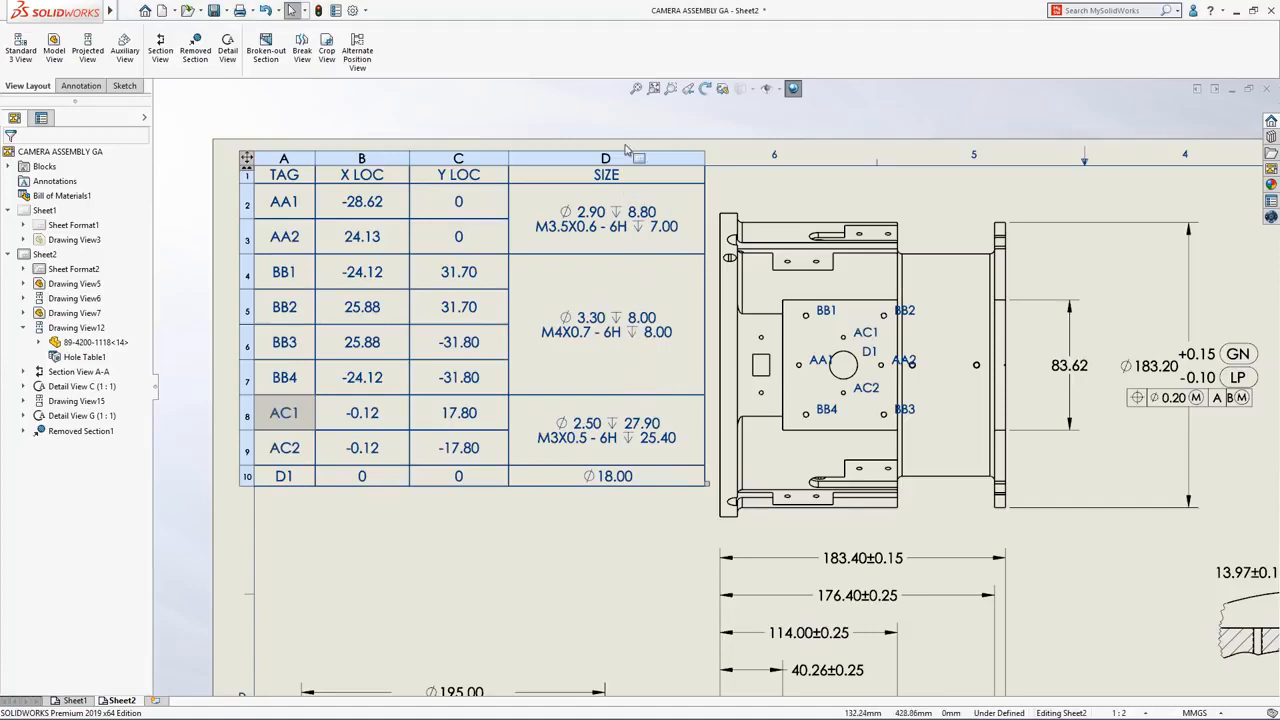
- Exclude the upper view with the hole tags and Section View A-A from automatic view updates
{"action": "left_click", "coordinate": [636, 90]}
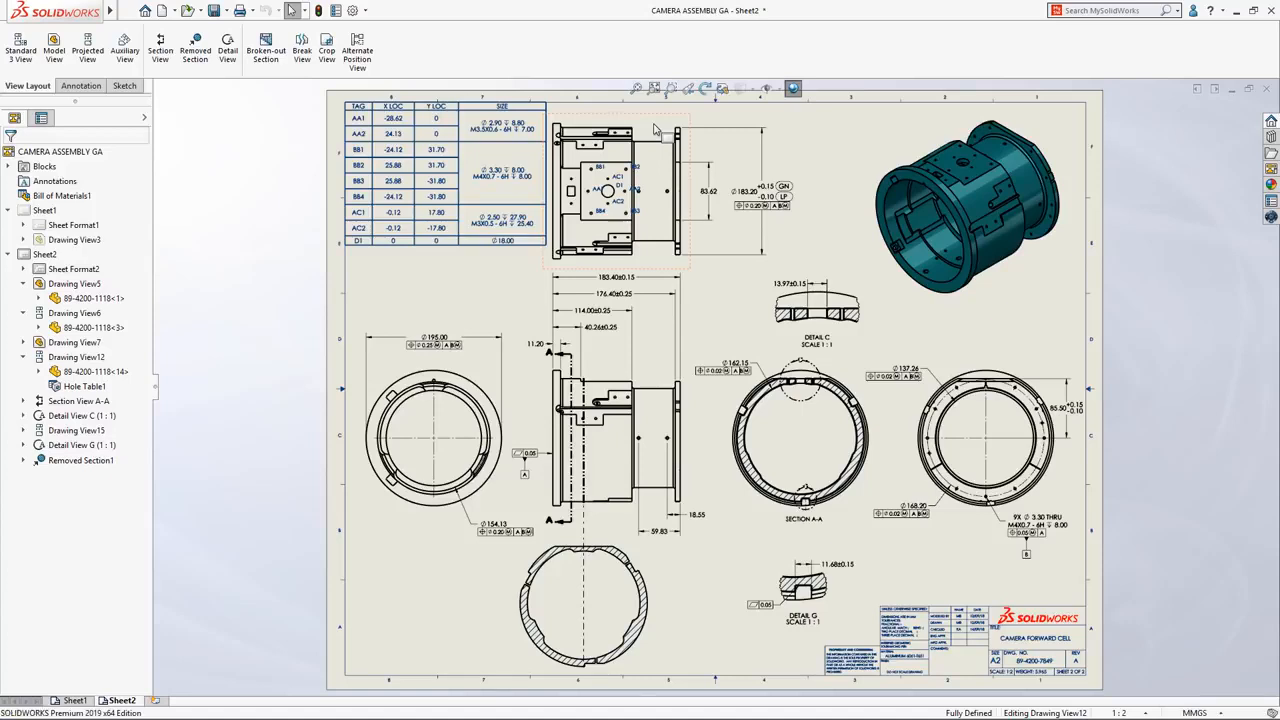
{"action": "left_click", "coordinate": [655, 128]}
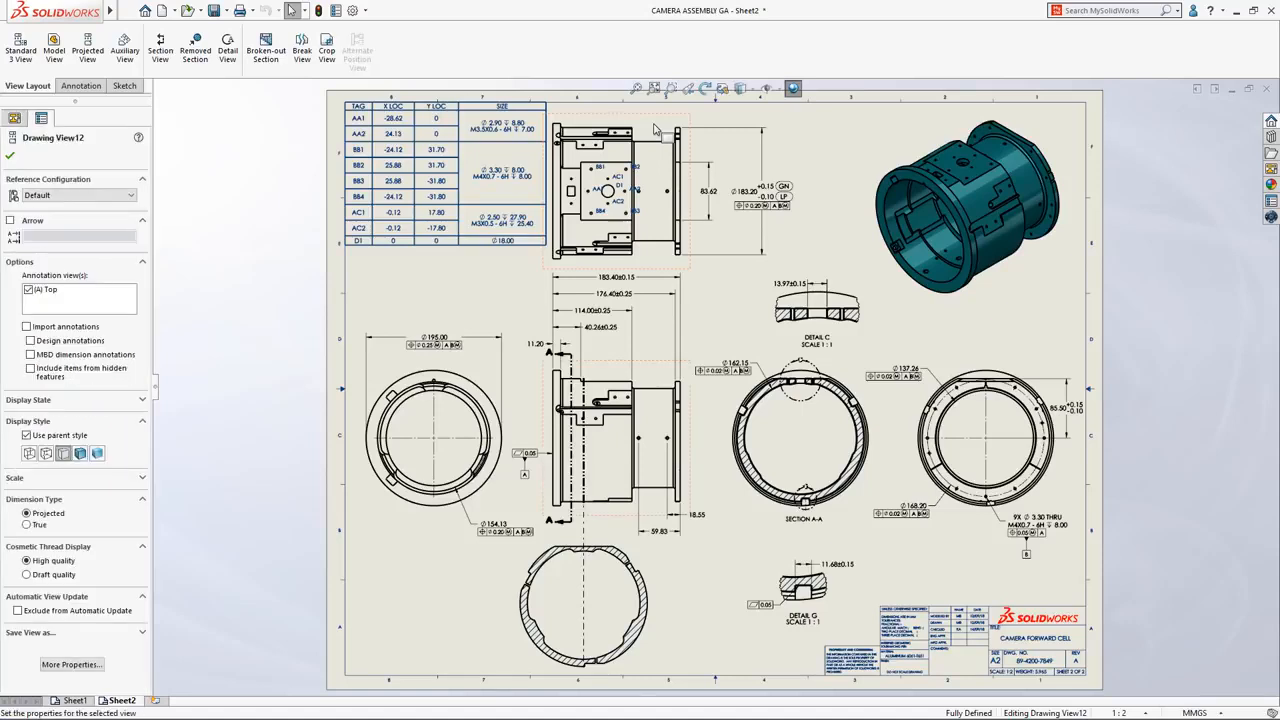
{"action": "left_click", "coordinate": [768, 370], "text": "ctrl"}
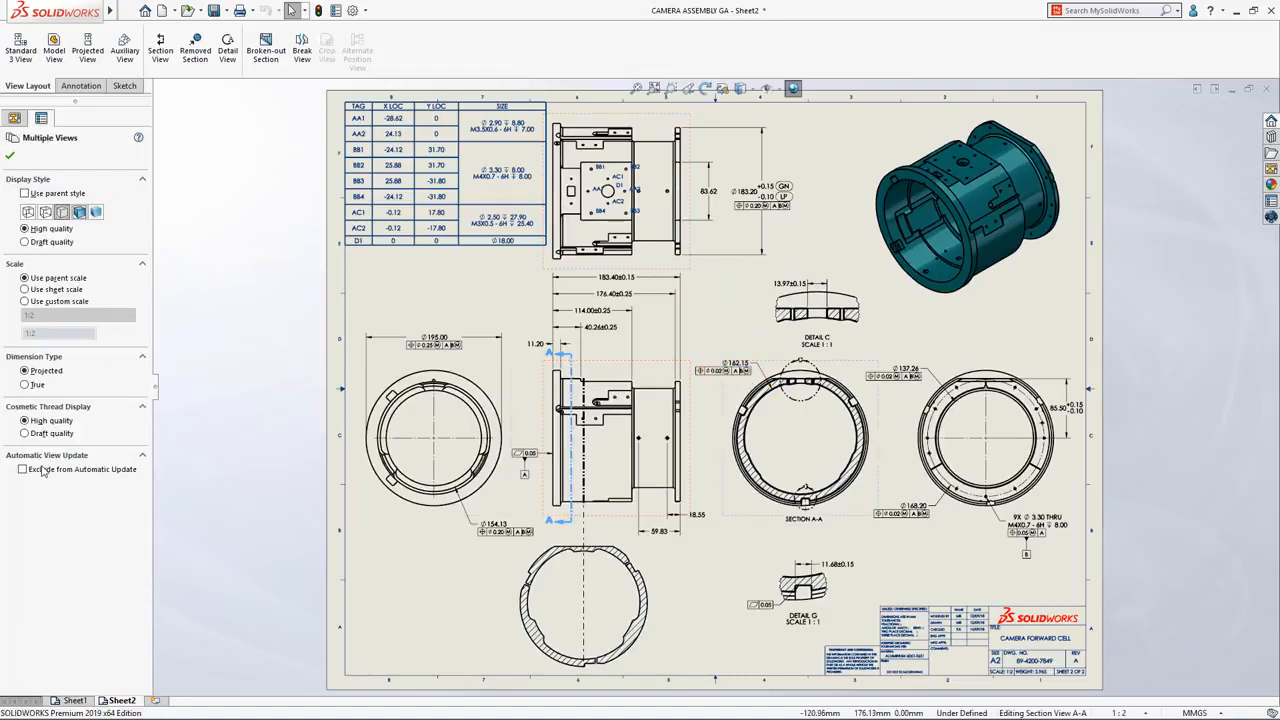
{"action": "left_click", "coordinate": [23, 470]}
{"action": "left_click", "coordinate": [186, 433]}
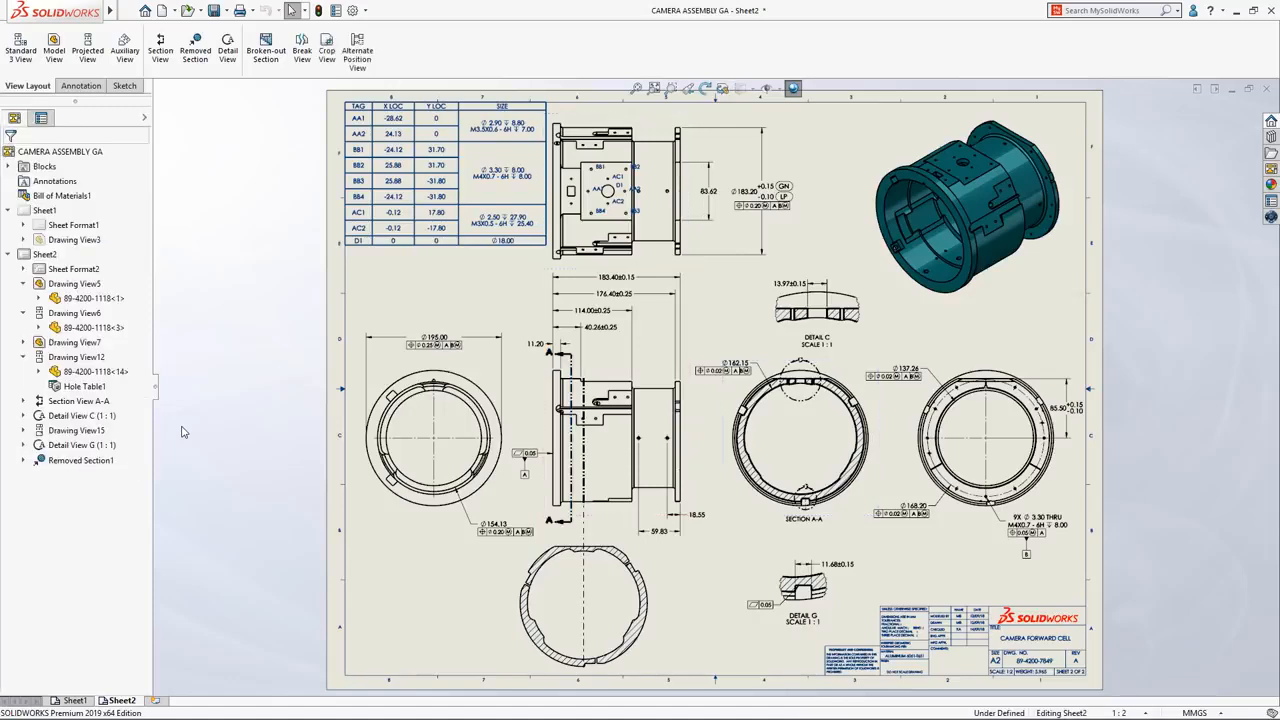
- Open the part from the circular end view and set the 7 mm rear flange dimension of its base revolve to 13 mm
{"action": "left_click", "coordinate": [410, 392]}
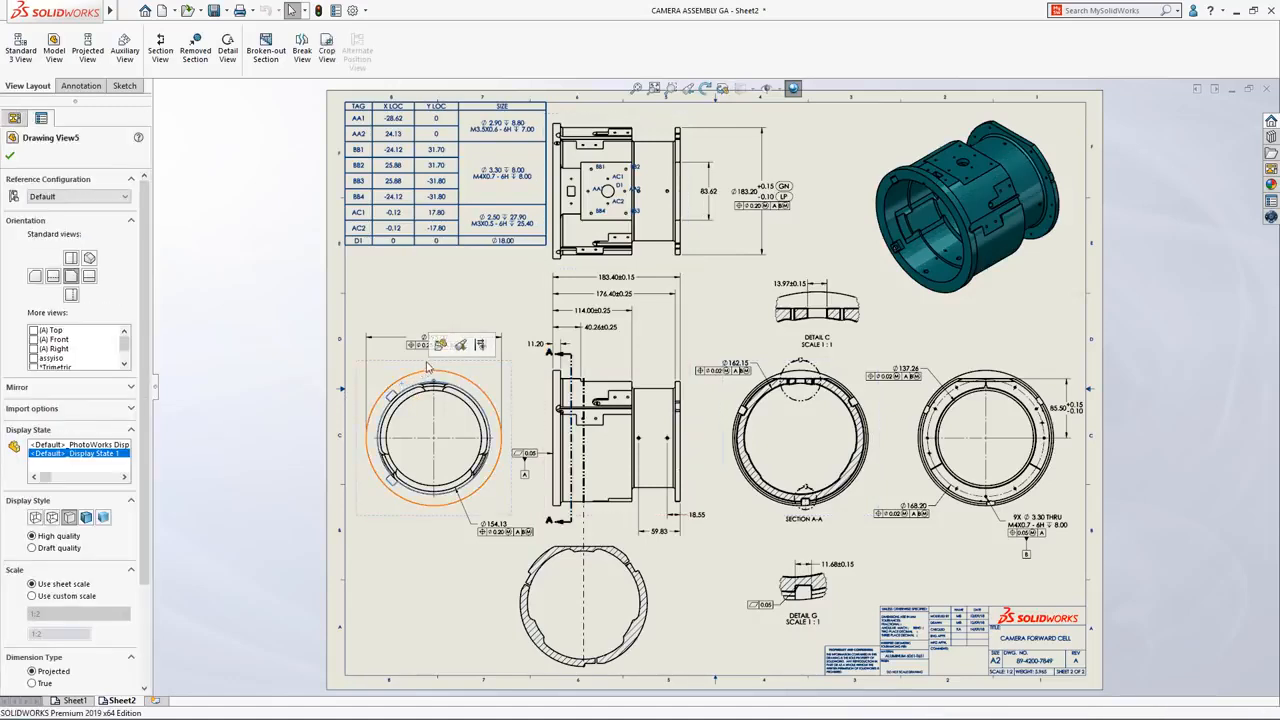
{"action": "left_click", "coordinate": [437, 350]}
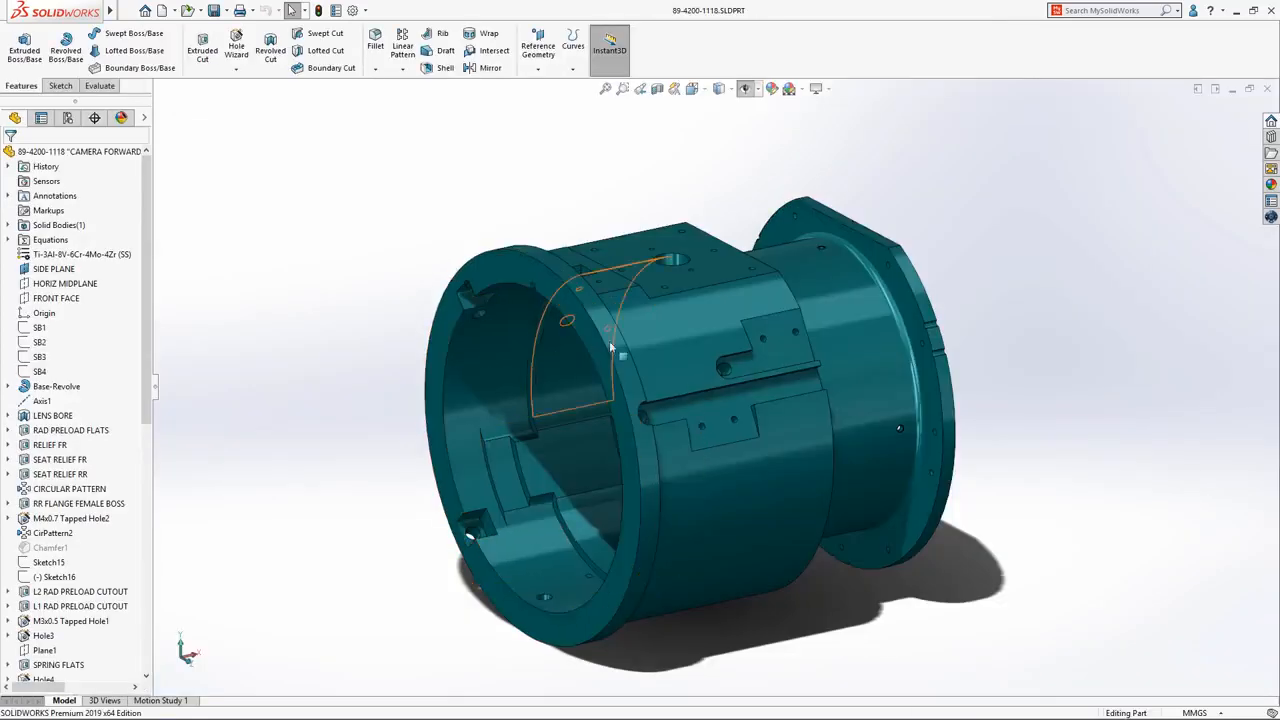
{"action": "left_click", "coordinate": [905, 303]}
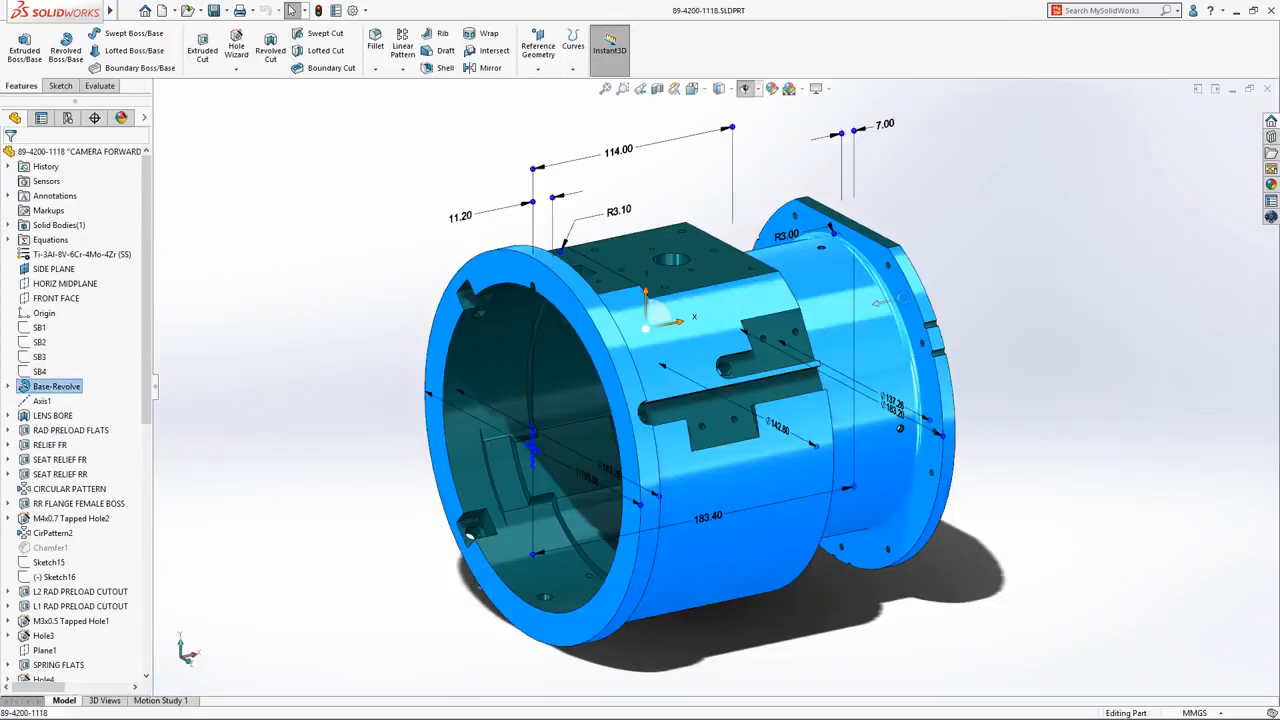
{"action": "left_click", "coordinate": [888, 125]}
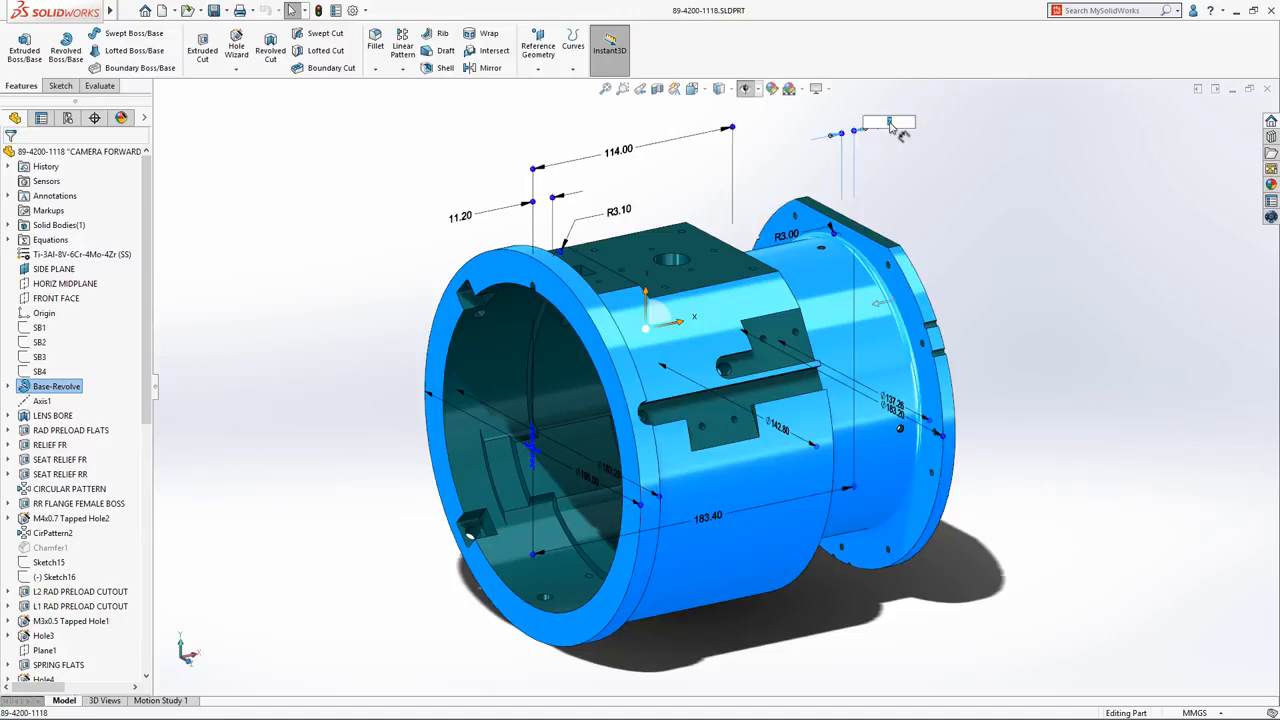
{"action": "type", "text": "13"}
{"action": "key", "text": "Return"}
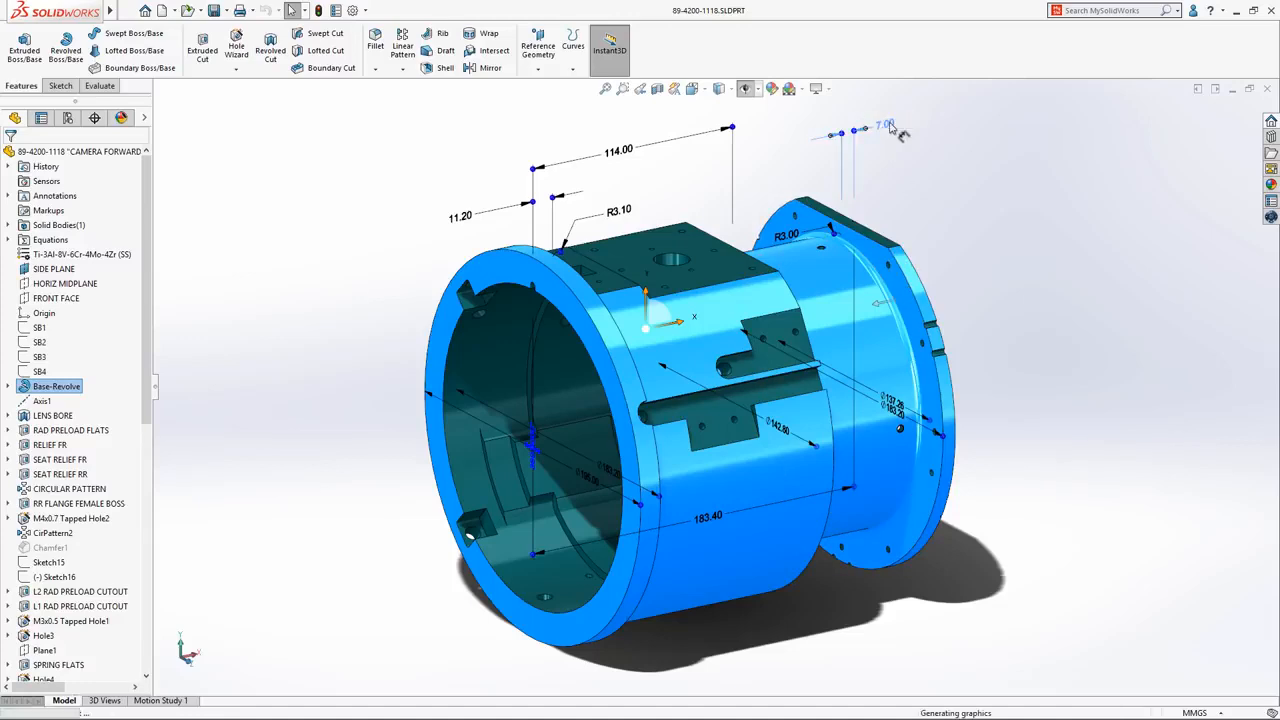
{"action": "left_click", "coordinate": [895, 150]}
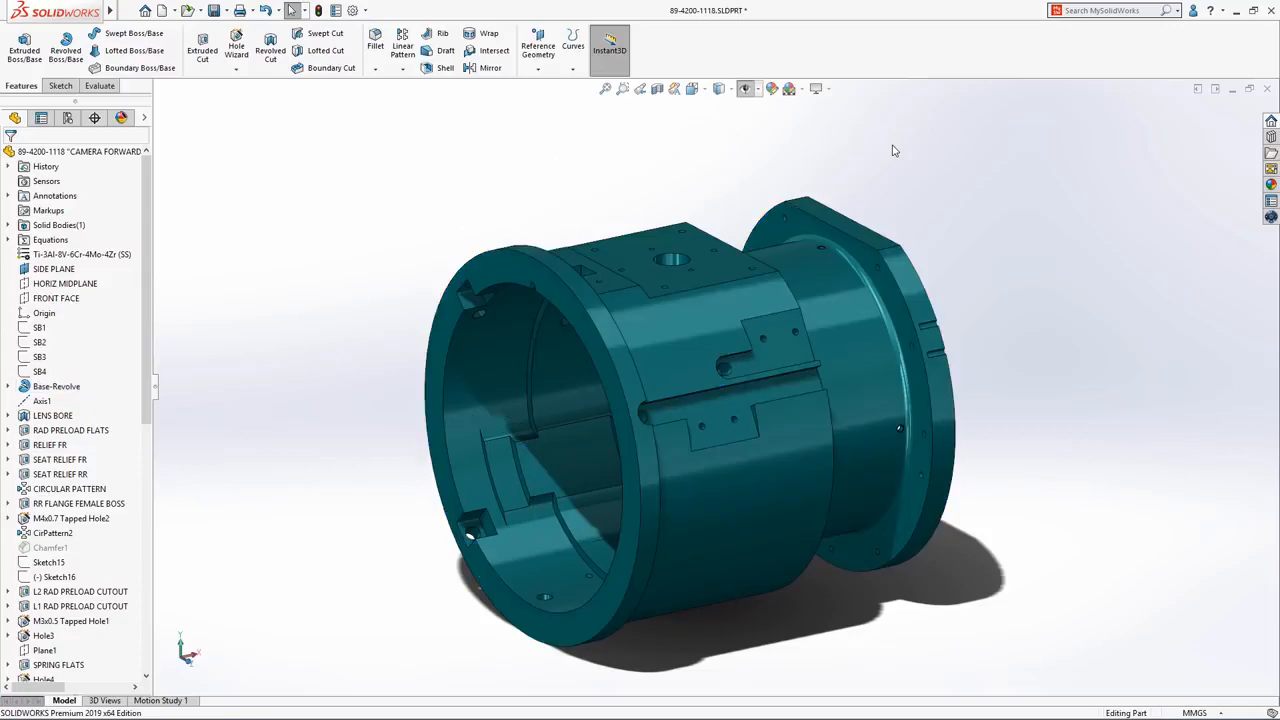
- Return to the camera assembly drawing and manually update the outdated upper view with the hole tags
{"action": "key", "text": "ctrl+Tab"}
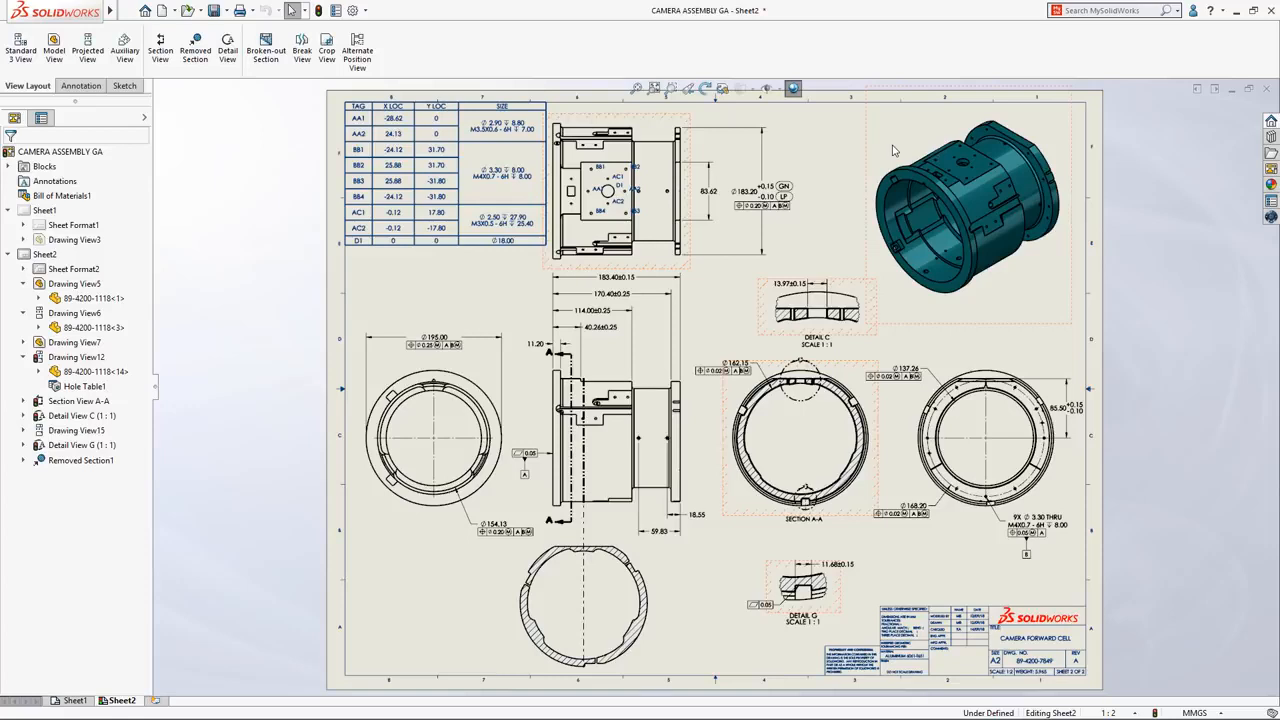
{"action": "left_click", "coordinate": [643, 258]}
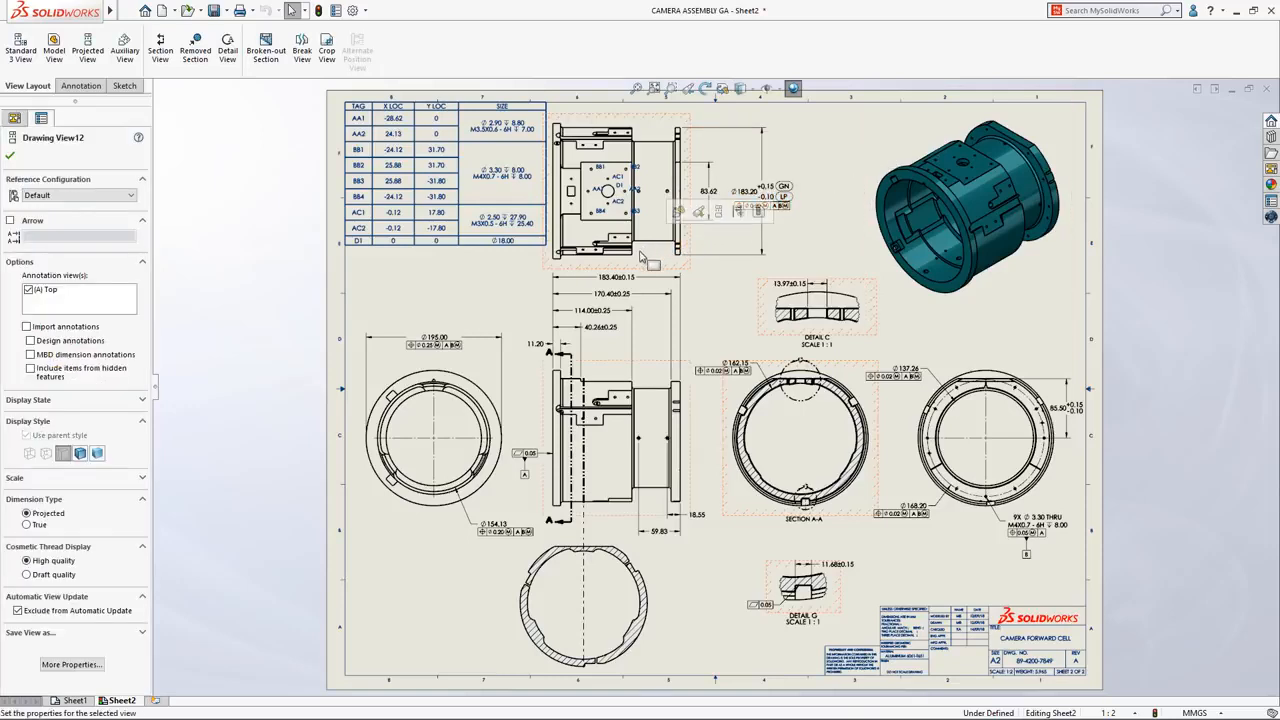
{"action": "left_click", "coordinate": [758, 212]}
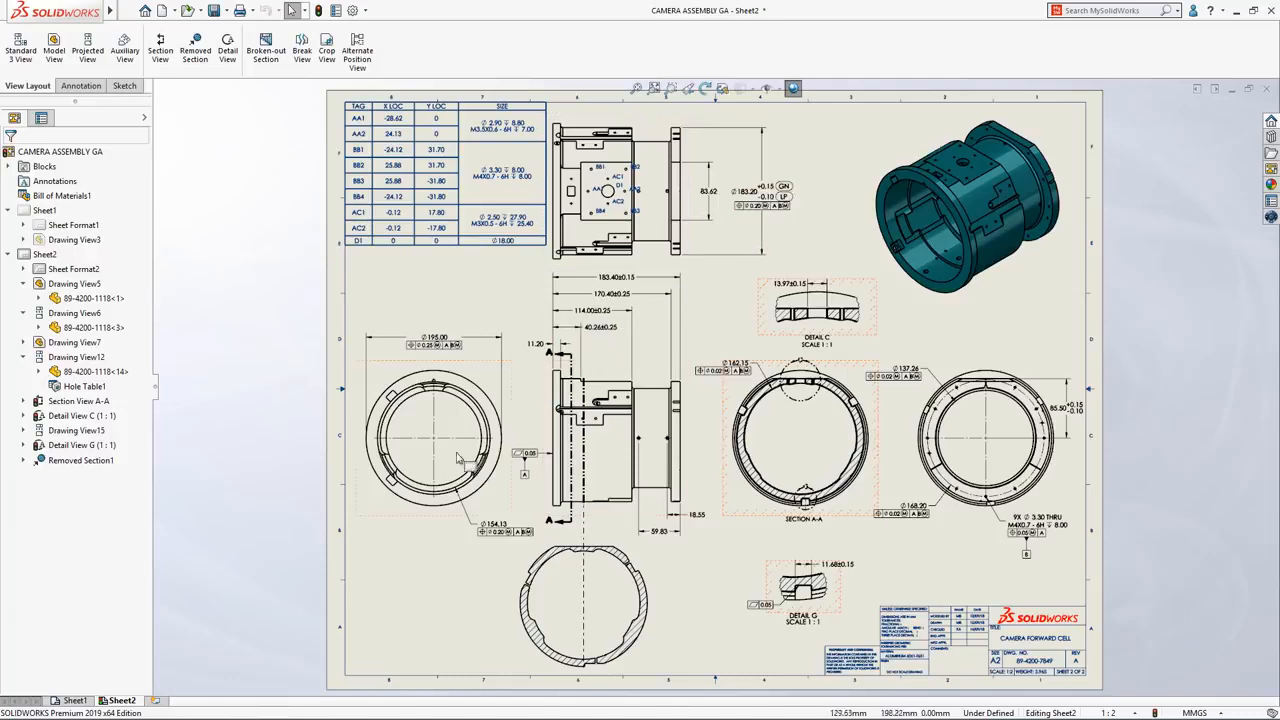
- Export Sheet1's bill of materials as the Excel 2007 file Camera BOM with file images included, and look through the spreadsheet
{"action": "left_click", "coordinate": [56, 702]}
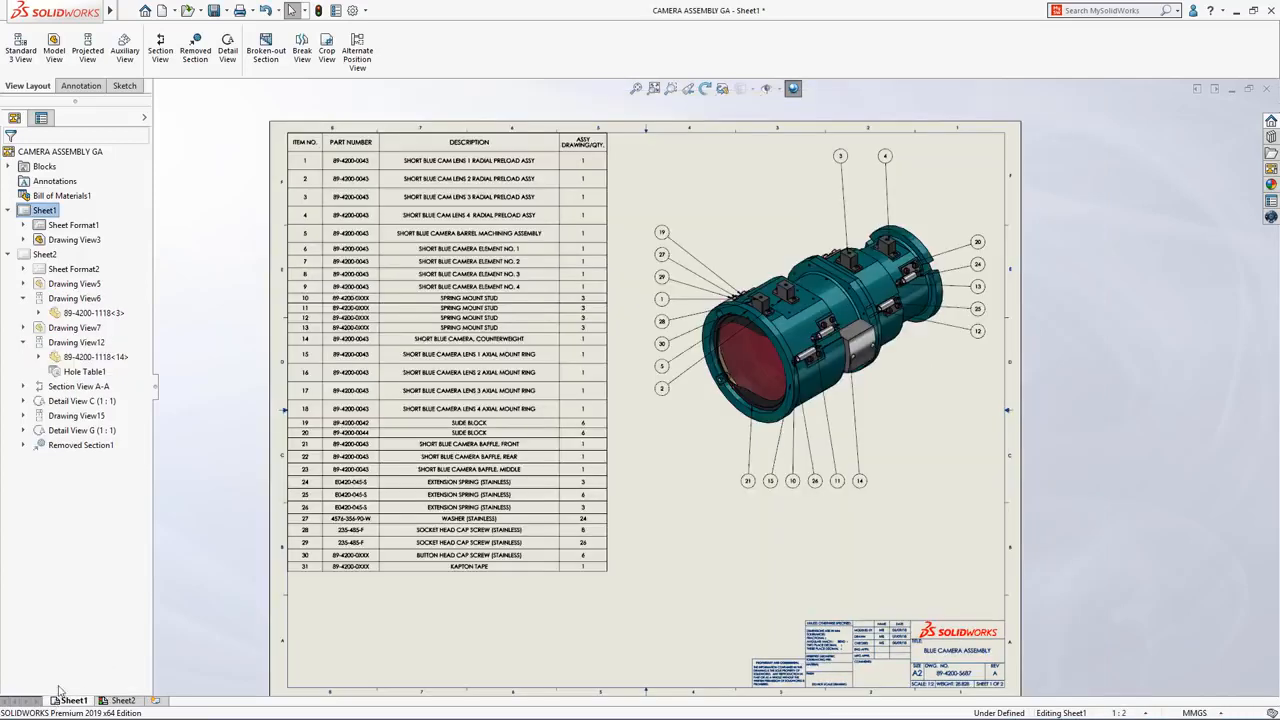
{"action": "left_click", "coordinate": [290, 362]}
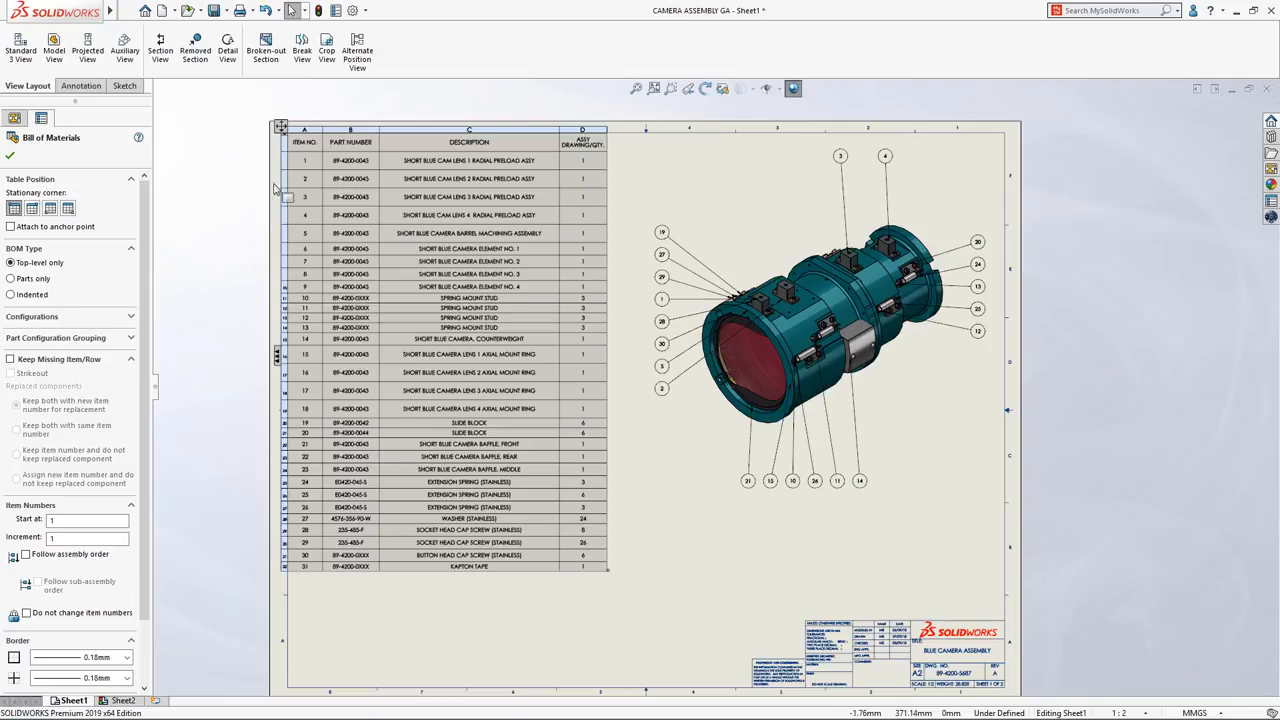
{"action": "right_click", "coordinate": [282, 128]}
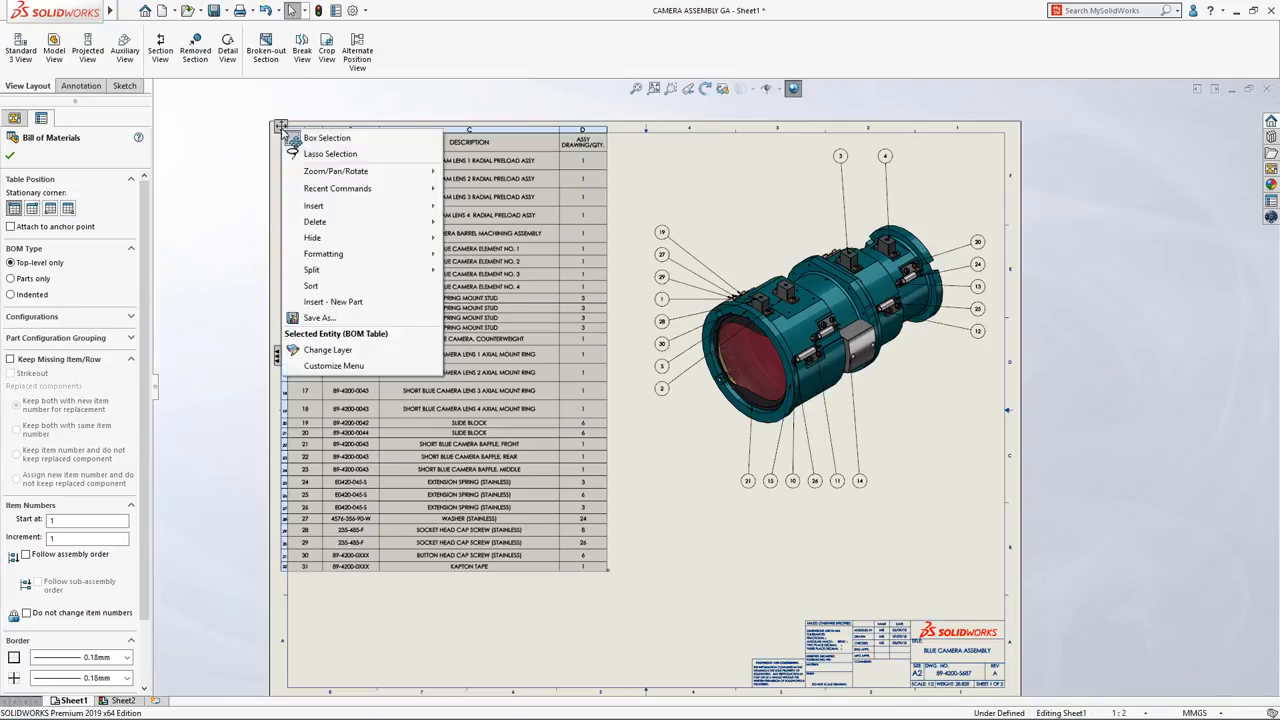
{"action": "left_click", "coordinate": [340, 320]}
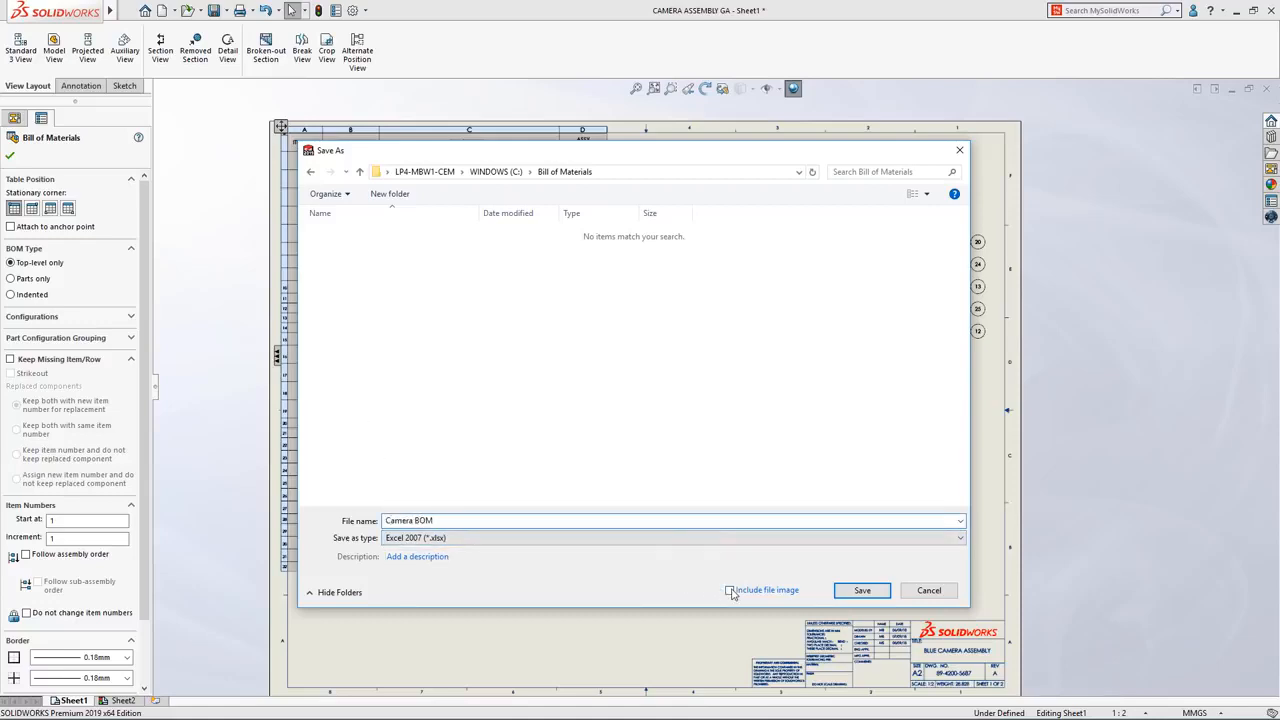
{"action": "left_click", "coordinate": [849, 594]}
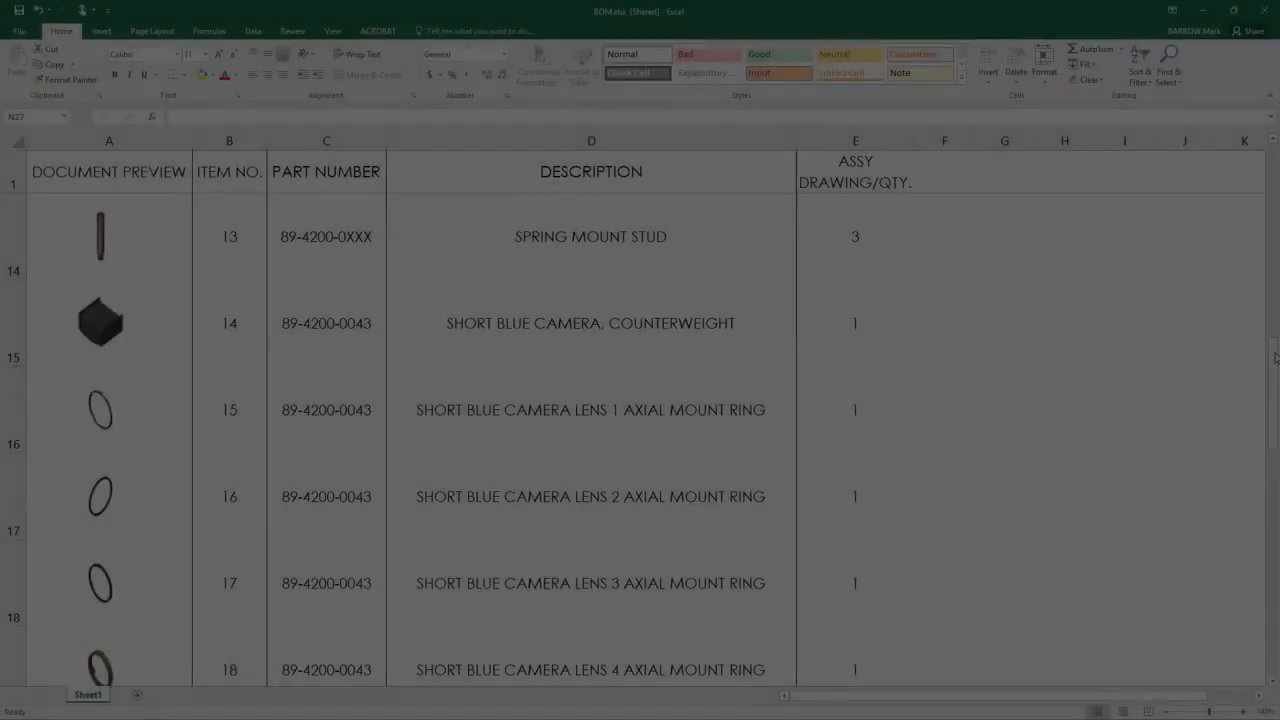
{"action": "left_click_drag", "start_coordinate": [1275, 357], "coordinate": [1275, 439]}
{"action": "left_click_drag", "start_coordinate": [1275, 439], "coordinate": [1275, 450]}
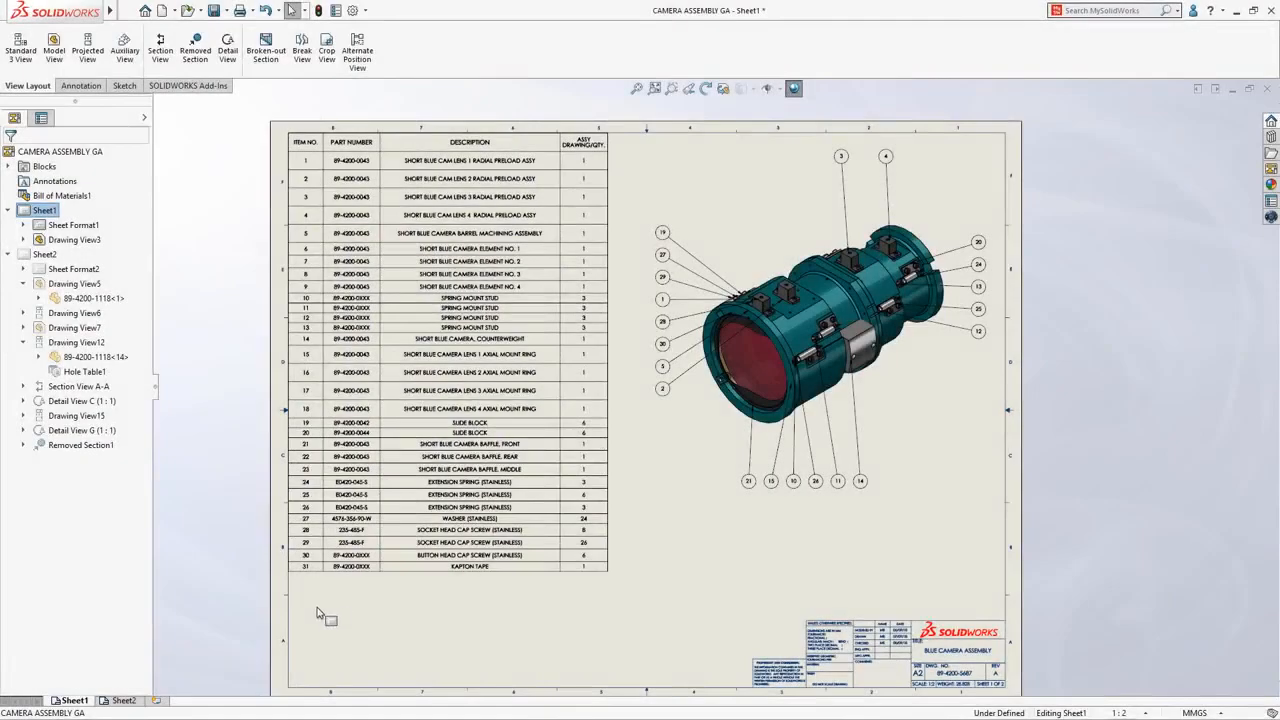
- Switch to Sheet2 of the camera assembly drawing
{"action": "left_click", "coordinate": [122, 700]}
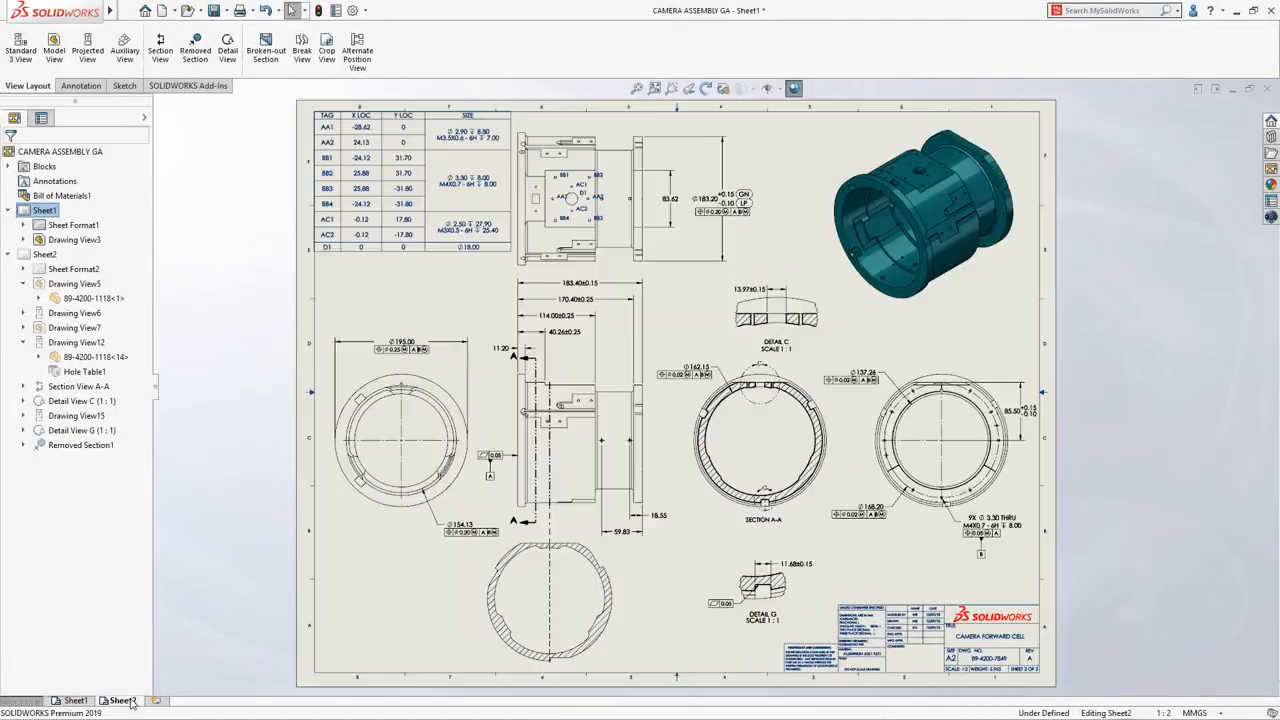